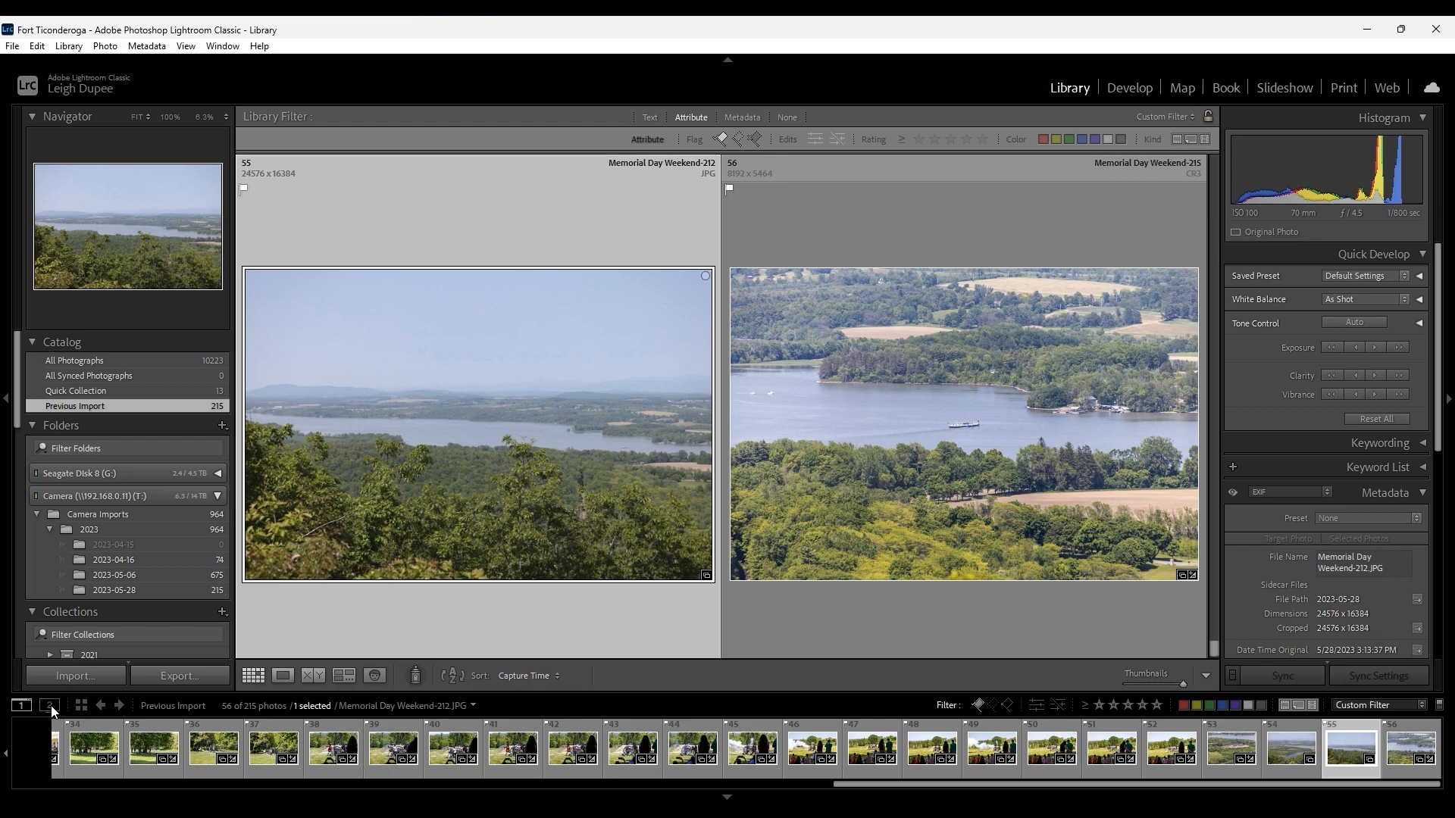
Open photo Memorial Day Weekend-215 for developing and set its Exposure to +0.32 and Dehaze to +20.
click(834, 516)
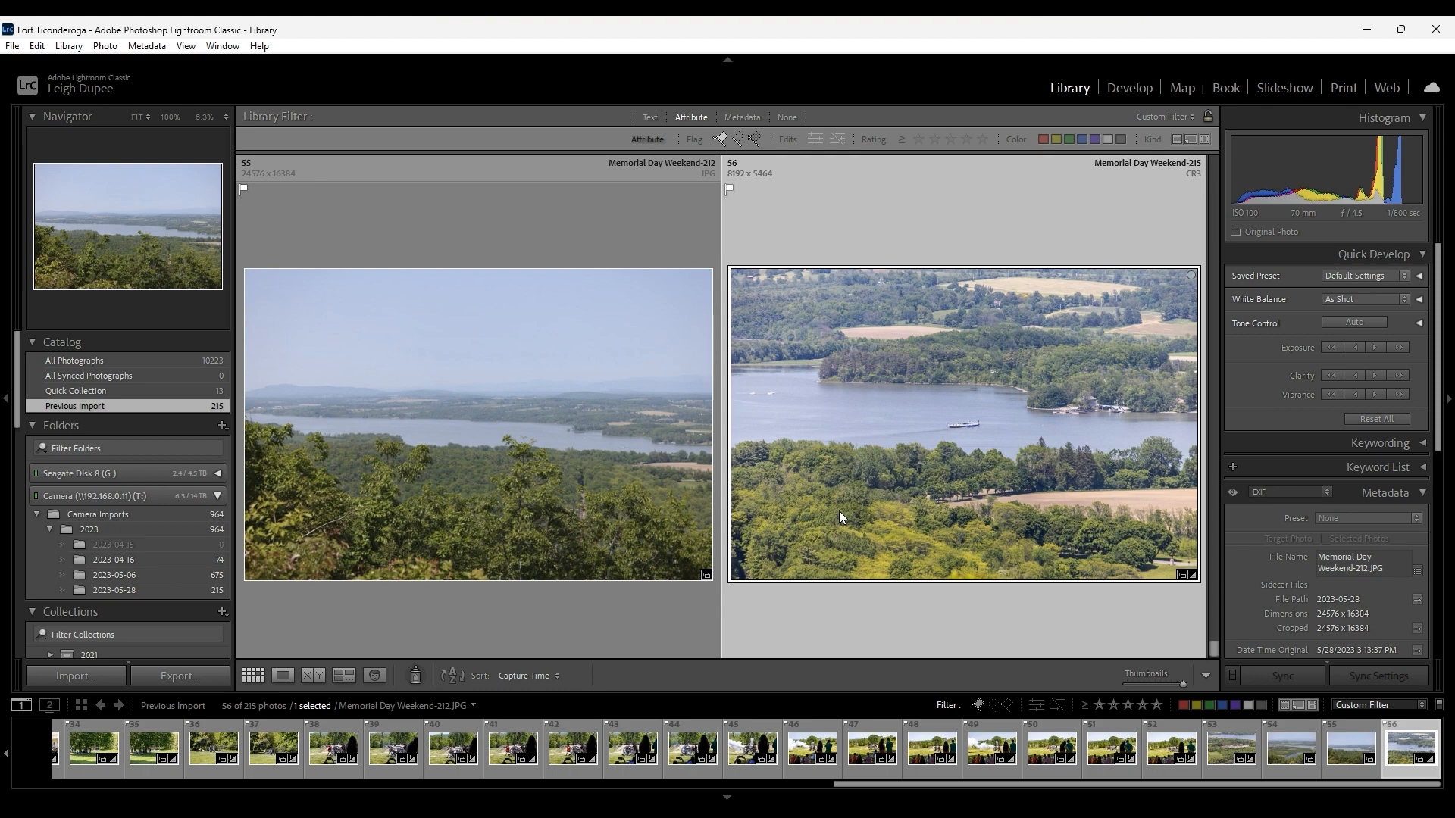
key(d)
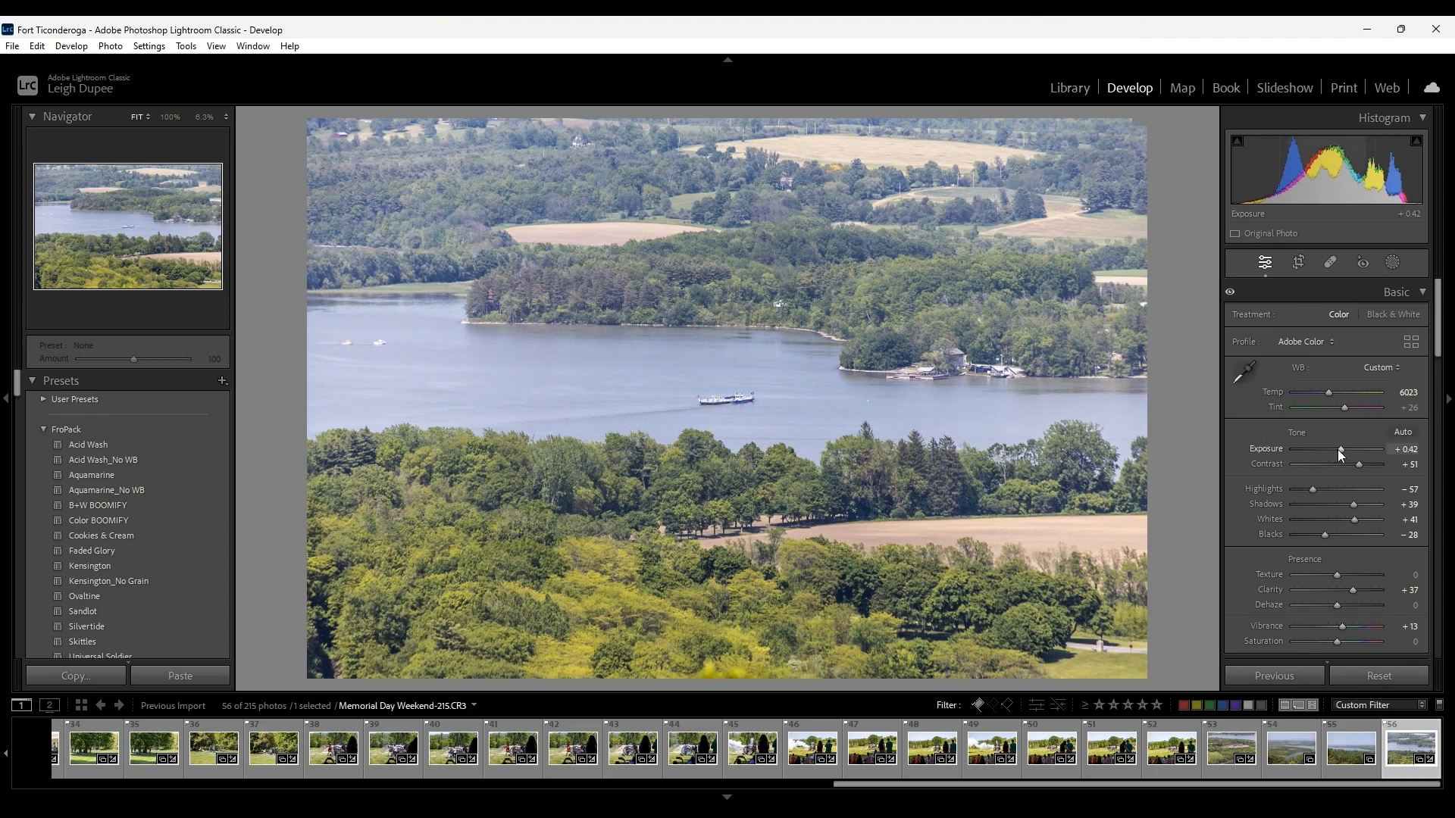
scroll(1341, 447, down, 2)
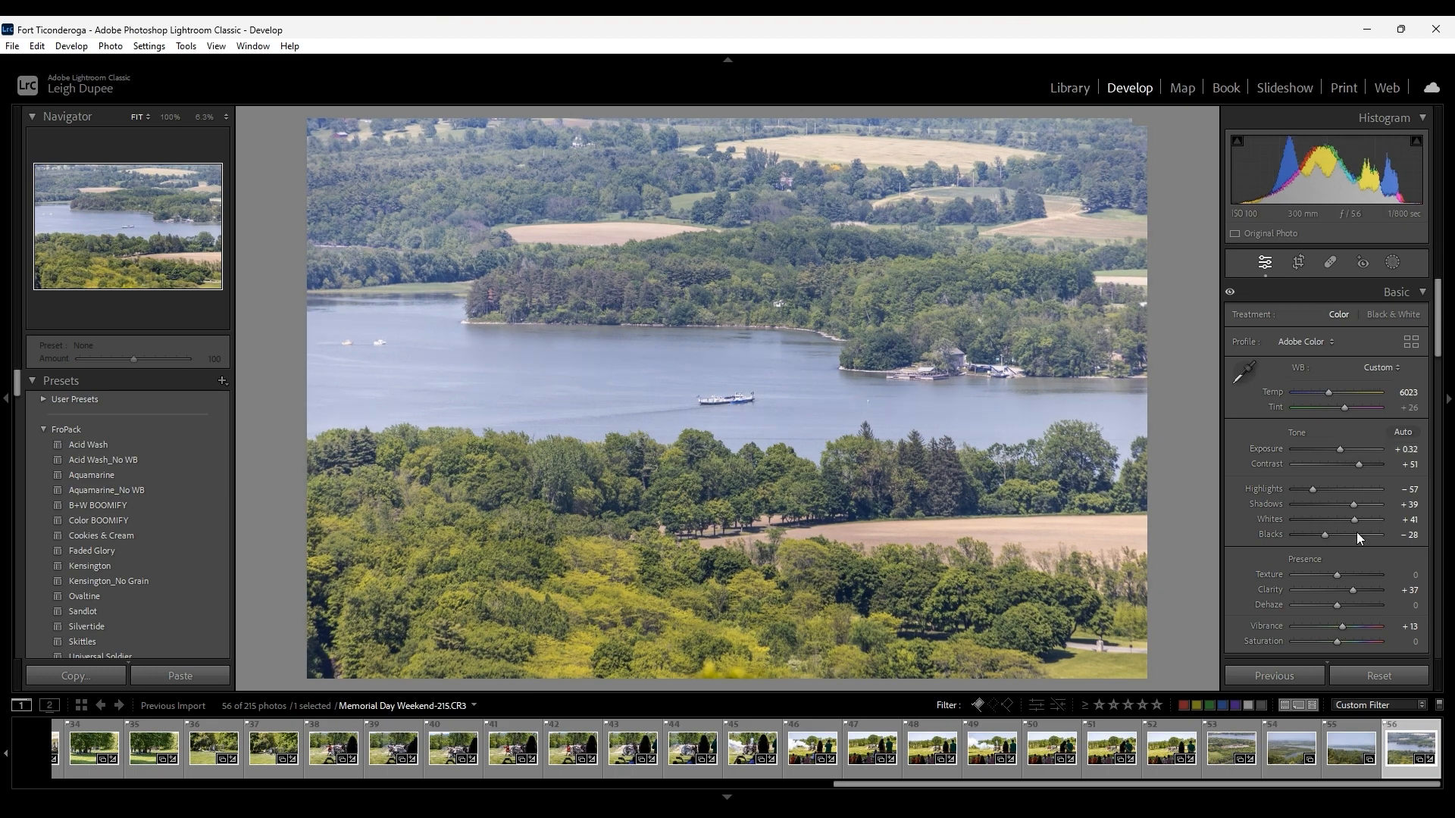
scroll(1339, 604, up, 4)
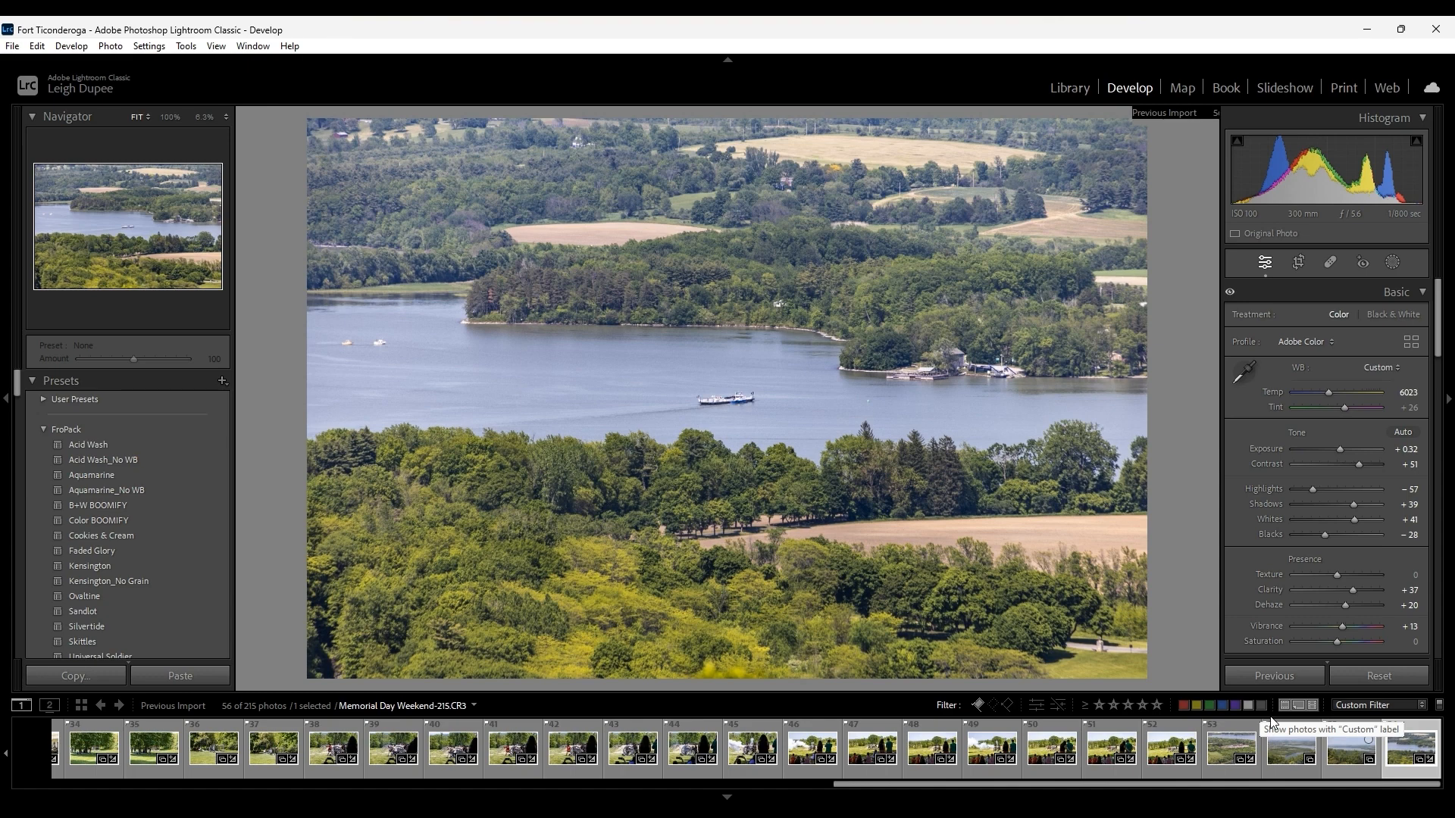
Sync the develop settings of photo Memorial Day Weekend-215 to photo Memorial Day Weekend-212.
click(1343, 754)
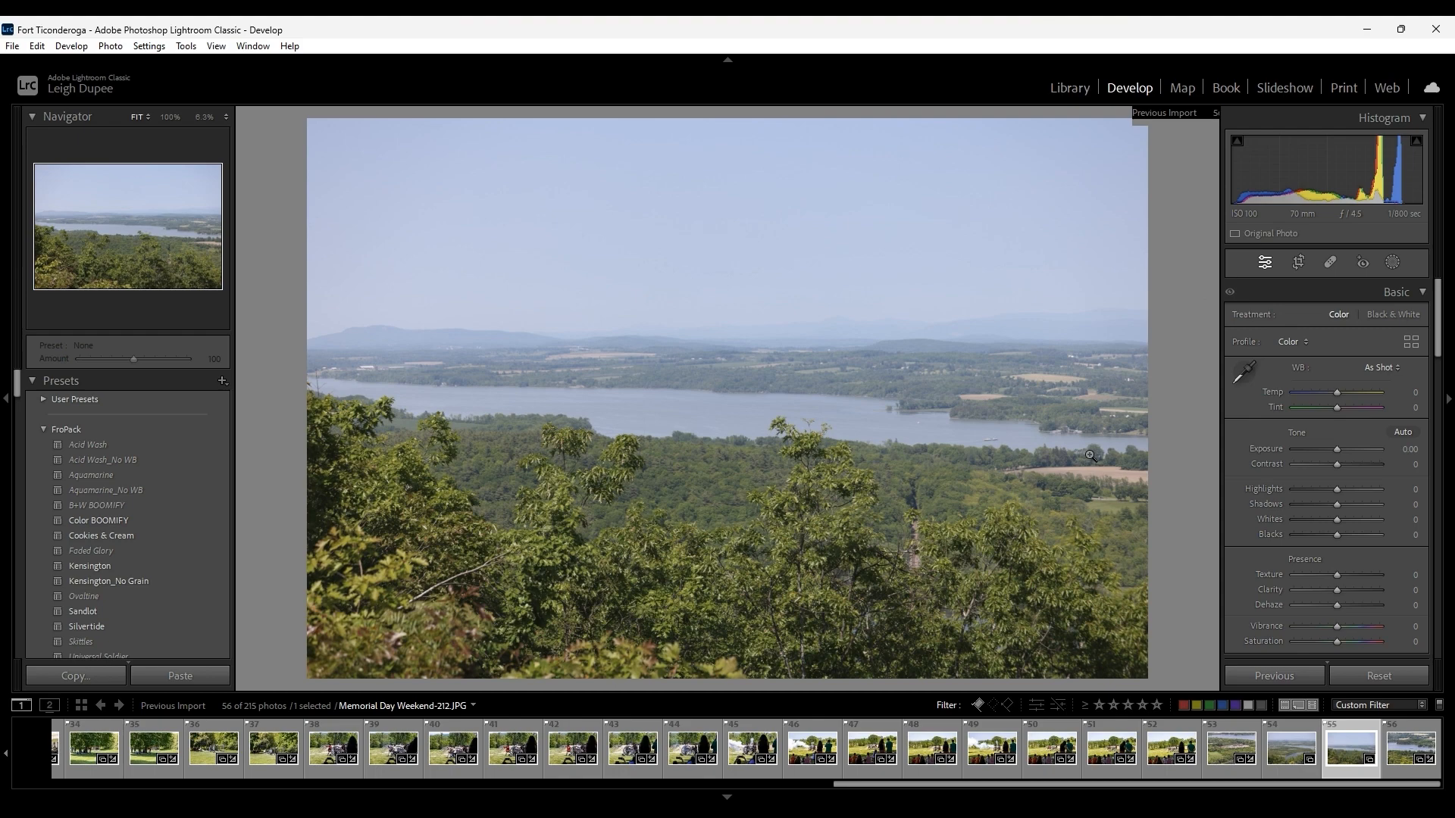
click(1408, 762)
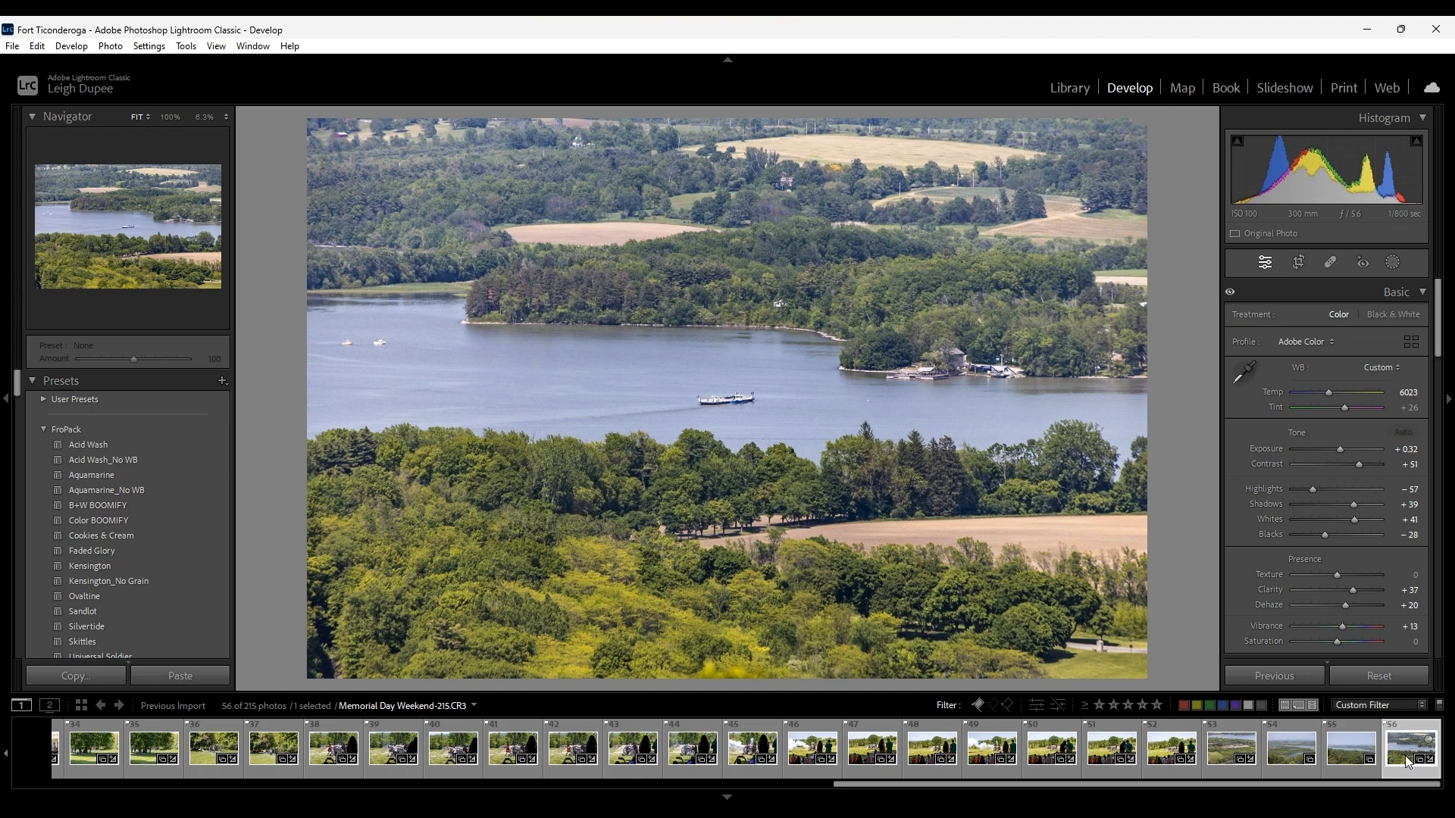
ctrl+click(1352, 749)
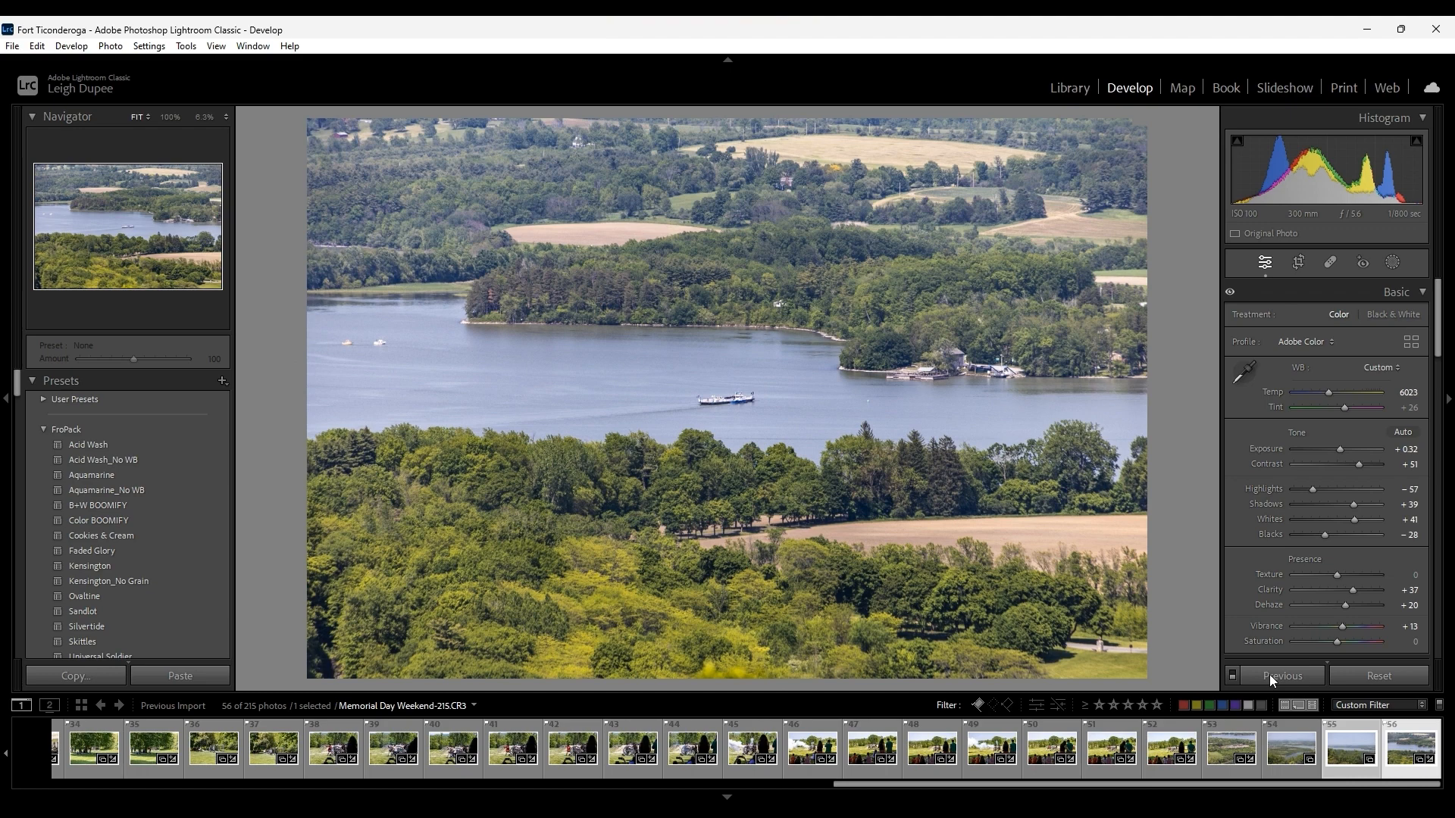
click(1270, 674)
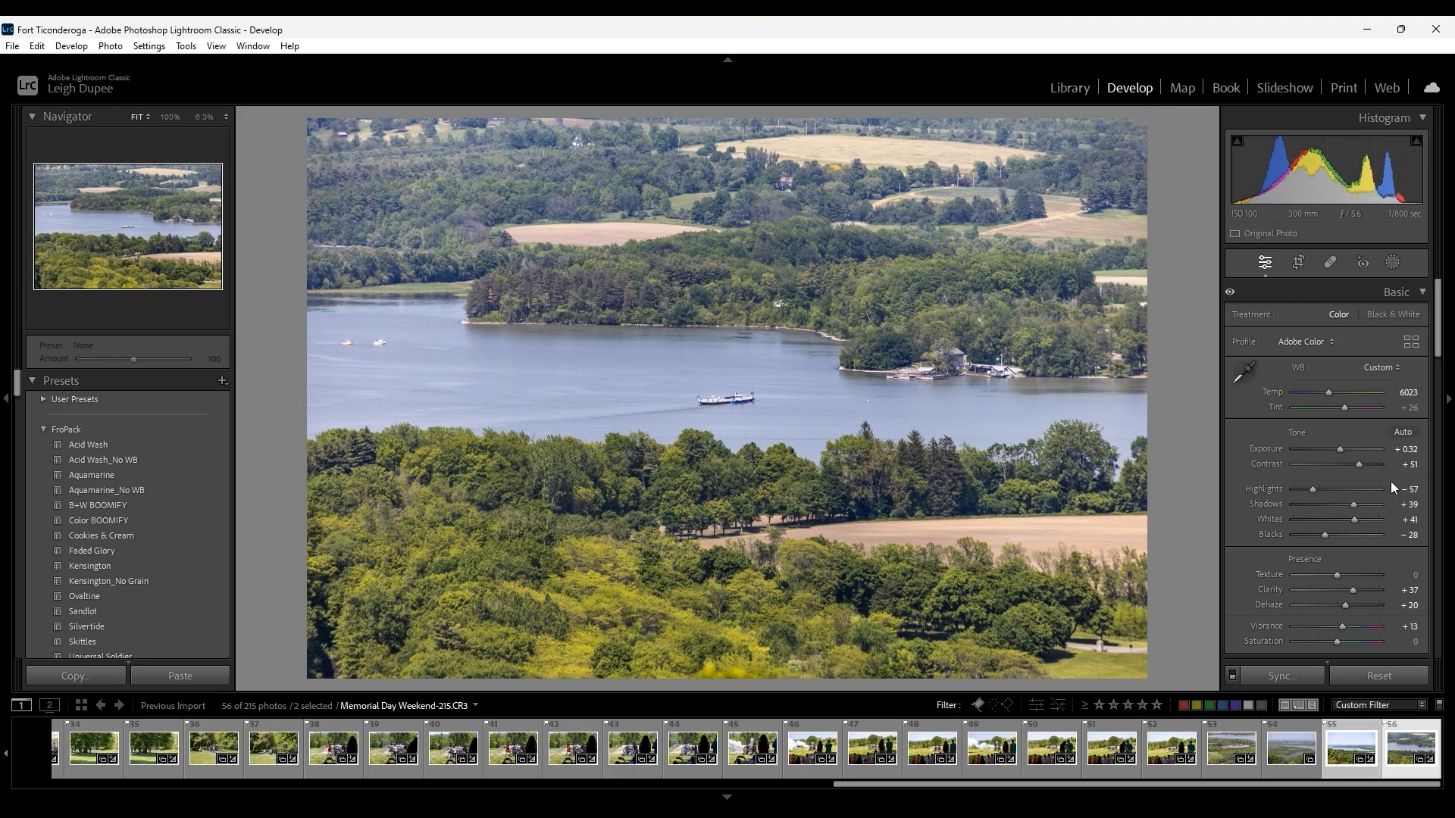
Check the Lens Corrections and Basic adjustments of the synced photo Memorial Day Weekend-212.
scroll(1422, 444, down, 10)
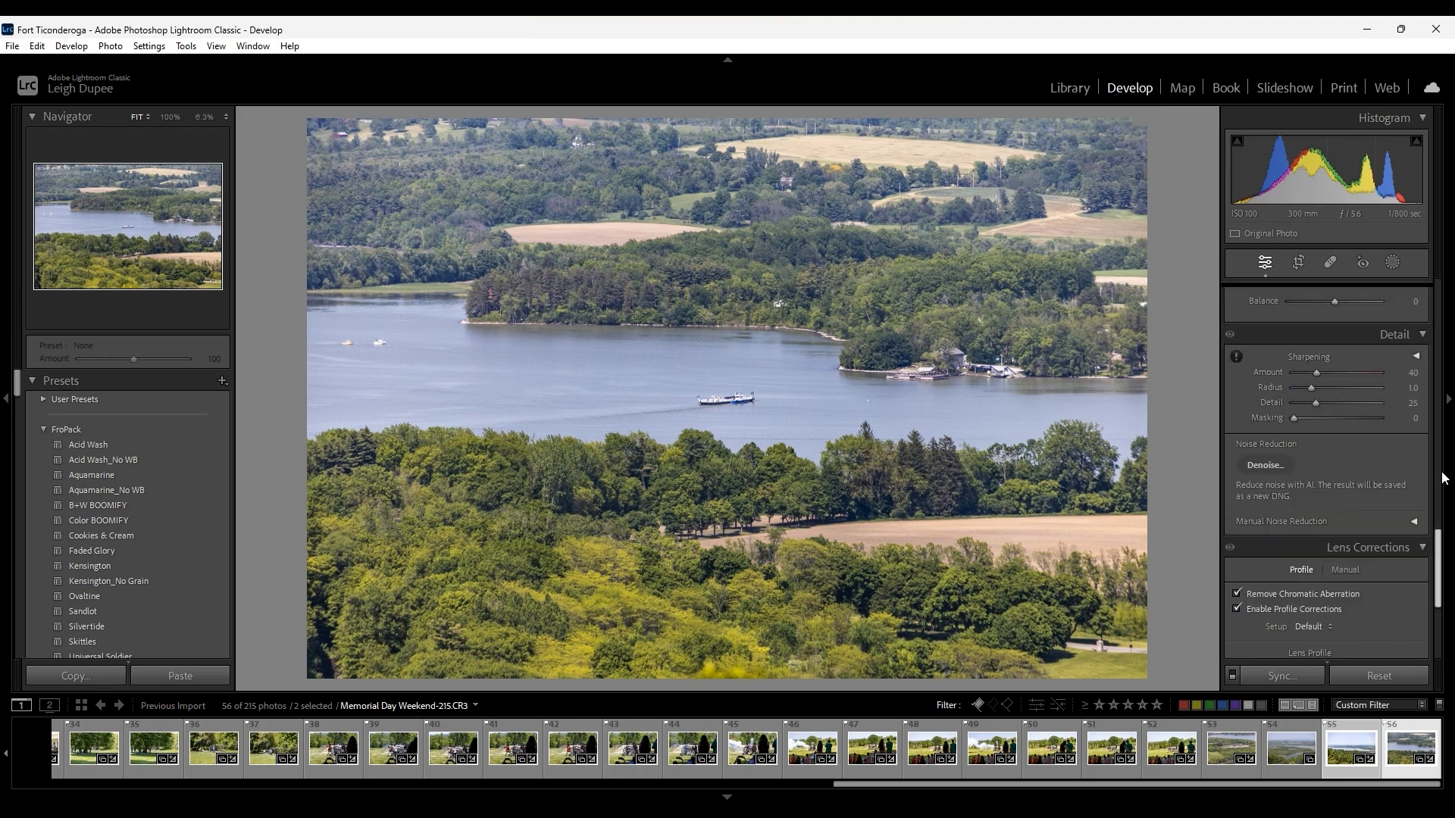
drag(1438, 591, 1439, 654)
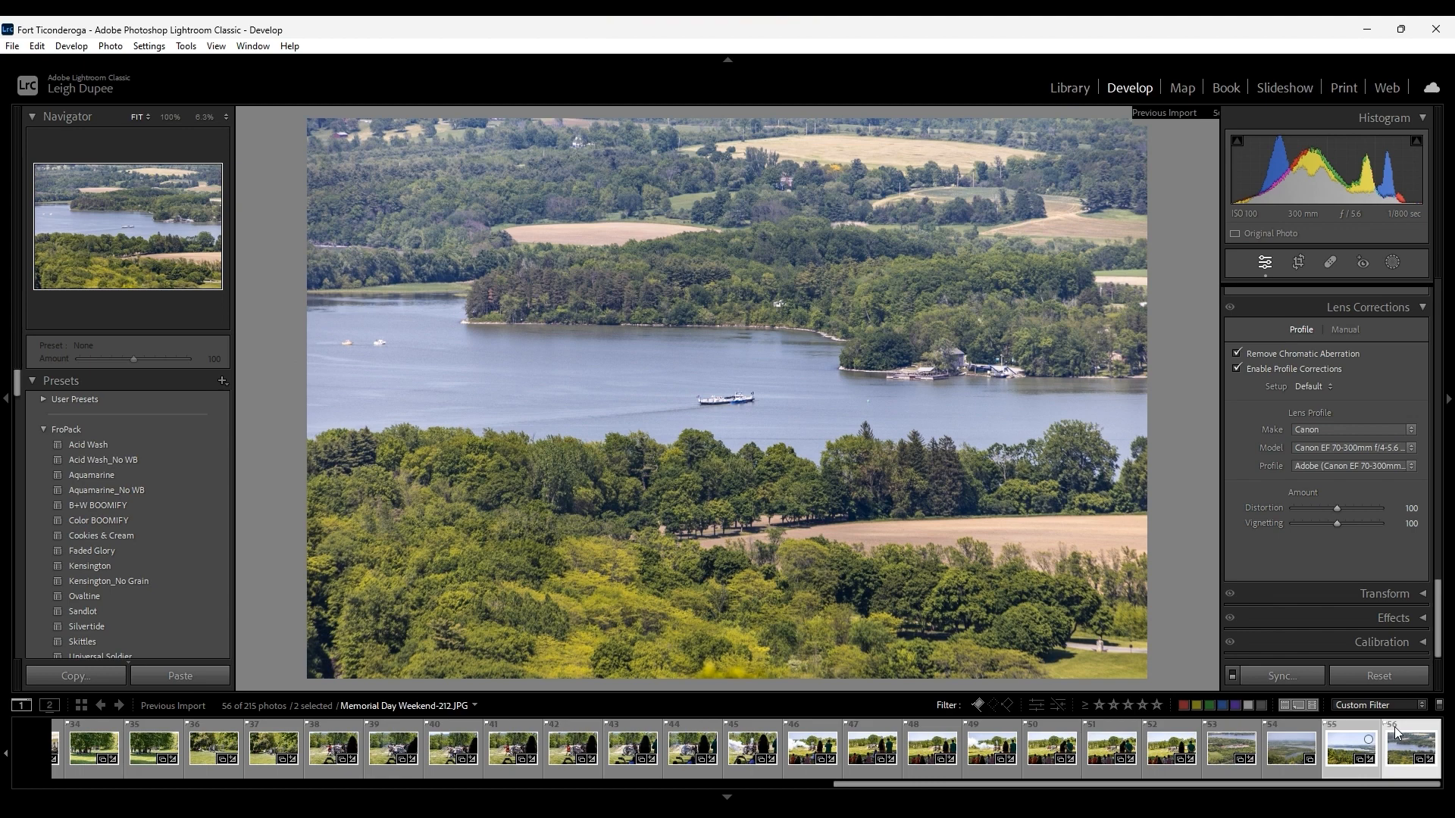
click(1354, 757)
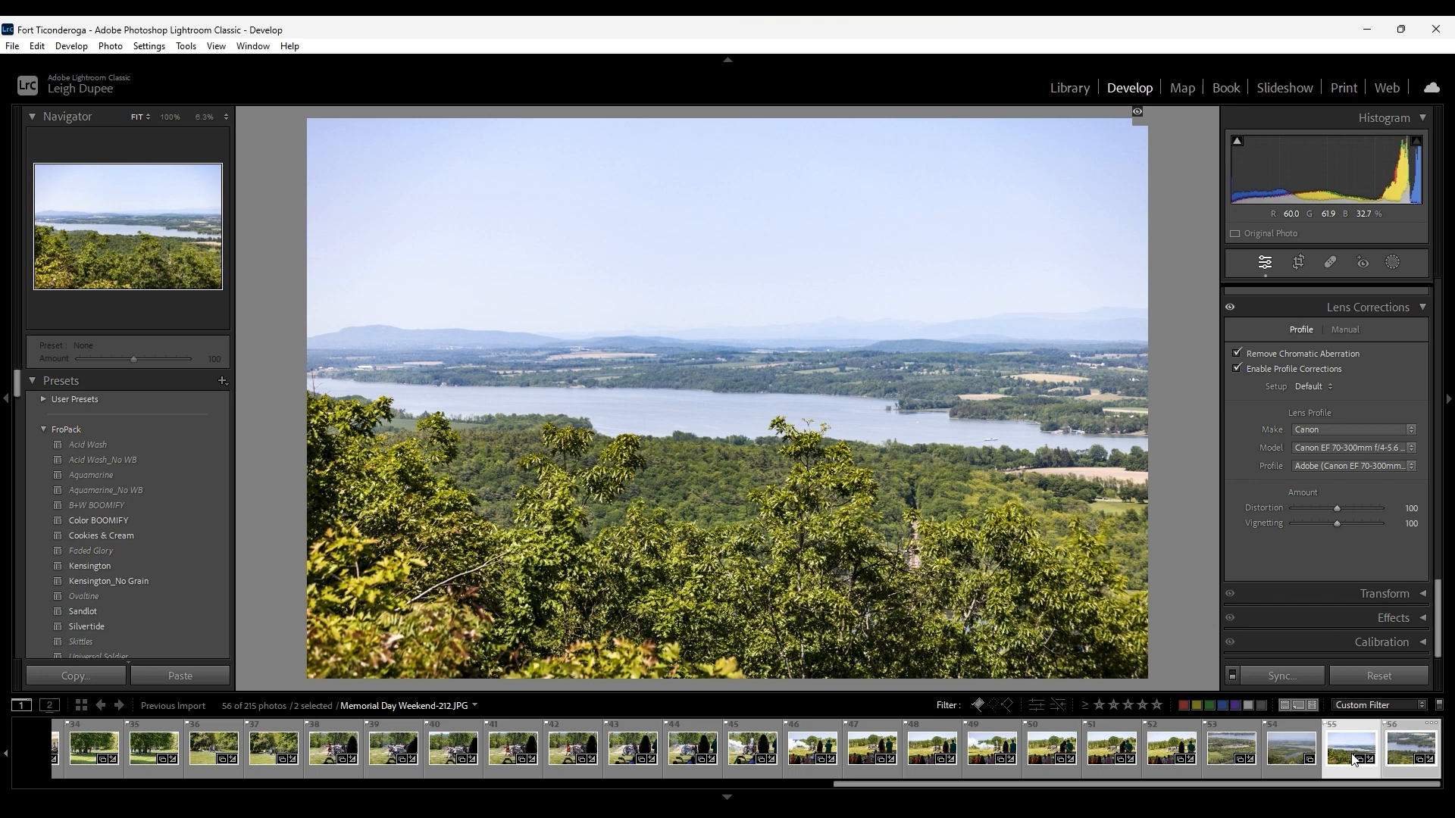
drag(1439, 606, 1440, 308)
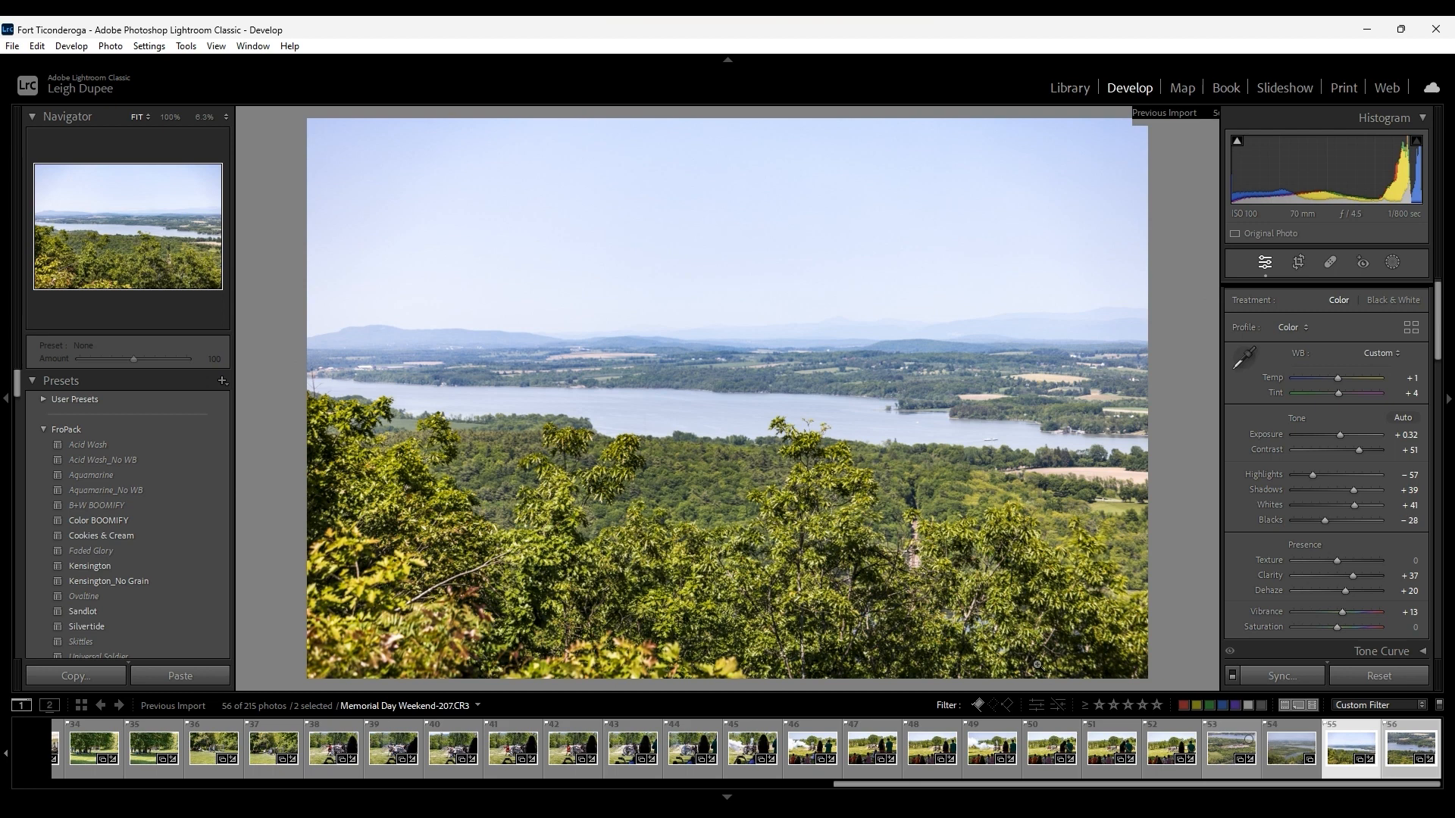
Set Dehaze to +37 on photo Memorial Day Weekend-207 and give the photo a five-star rating.
click(1225, 758)
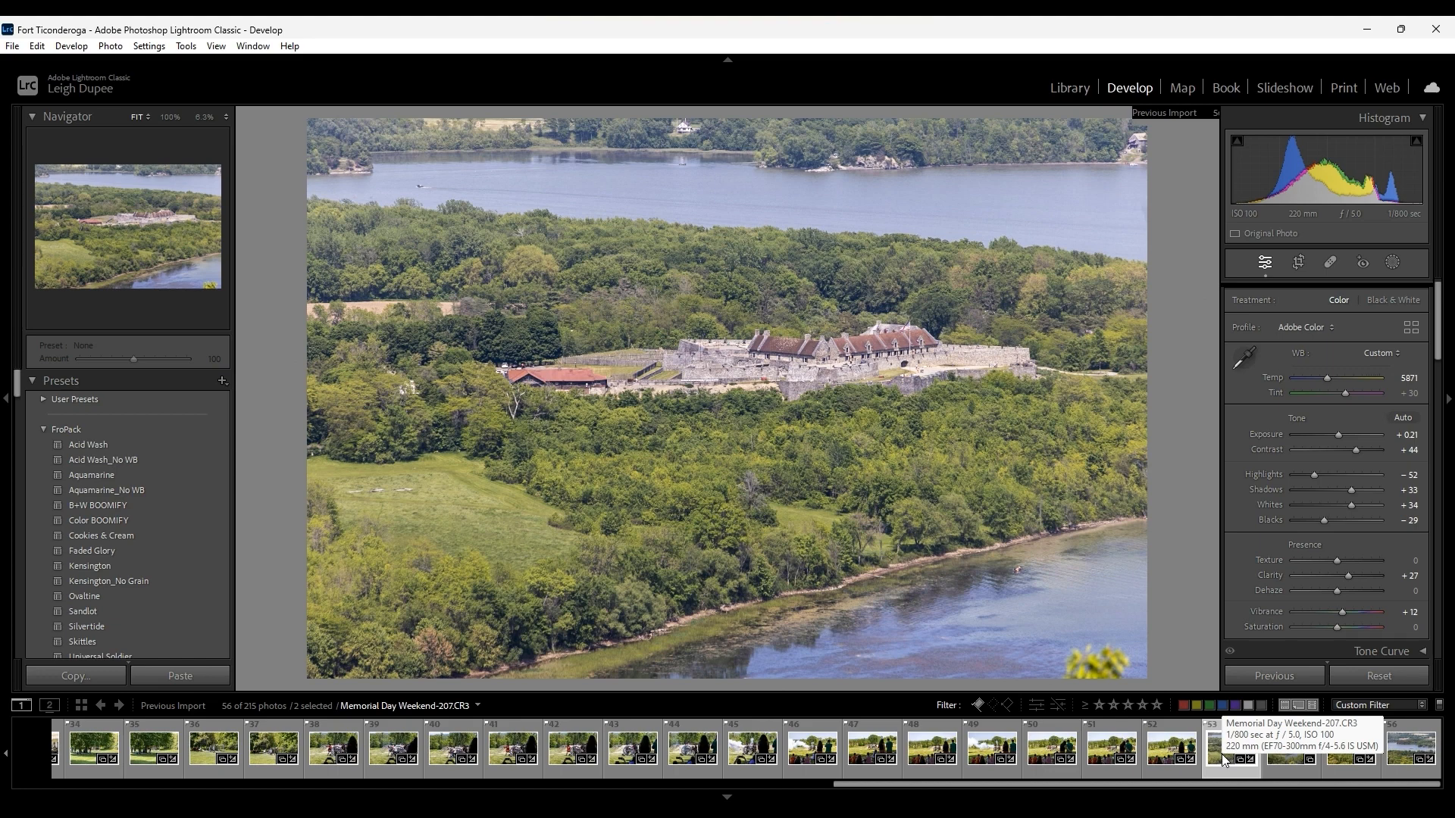
click(1225, 758)
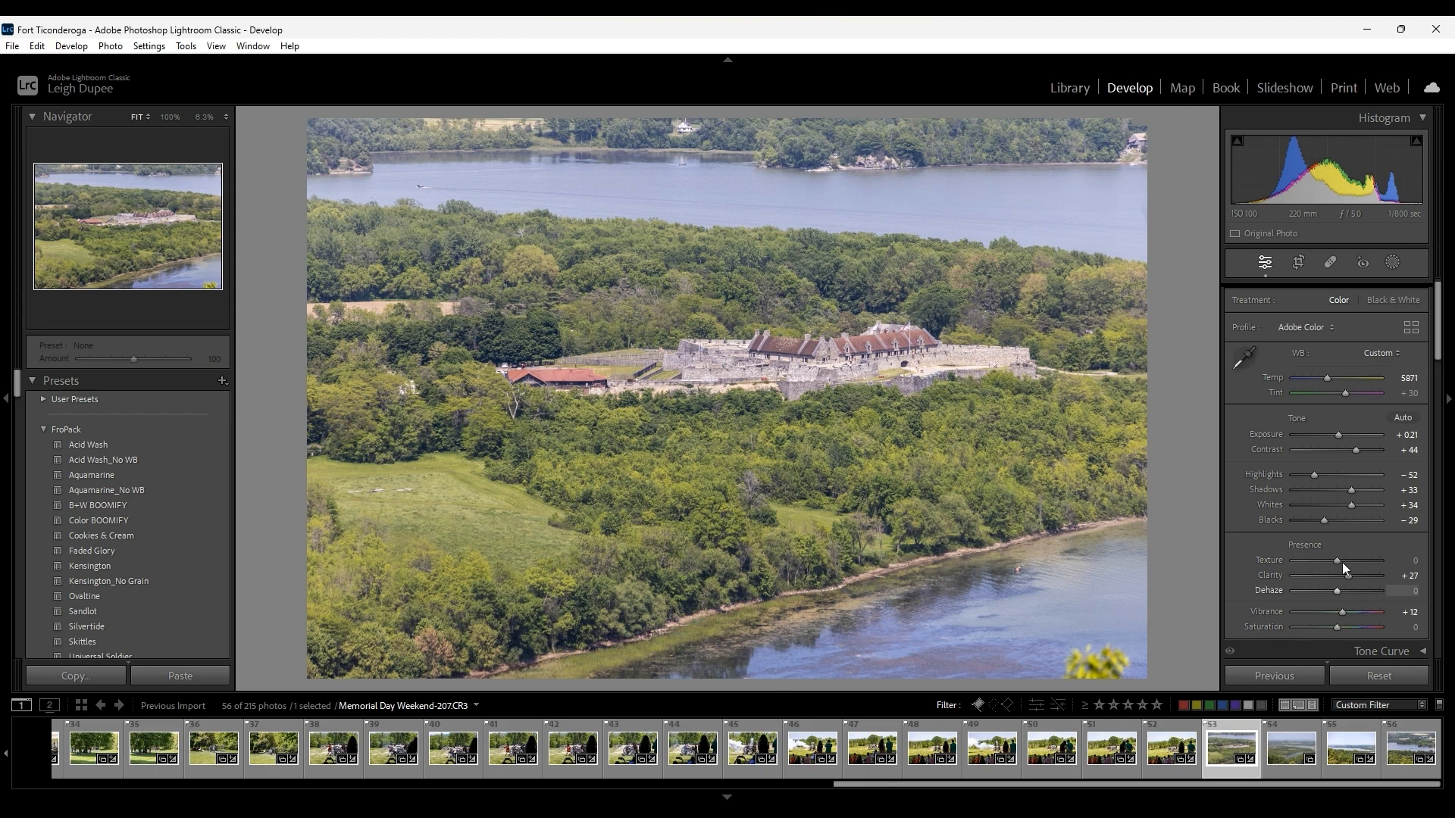
drag(1338, 591, 1357, 590)
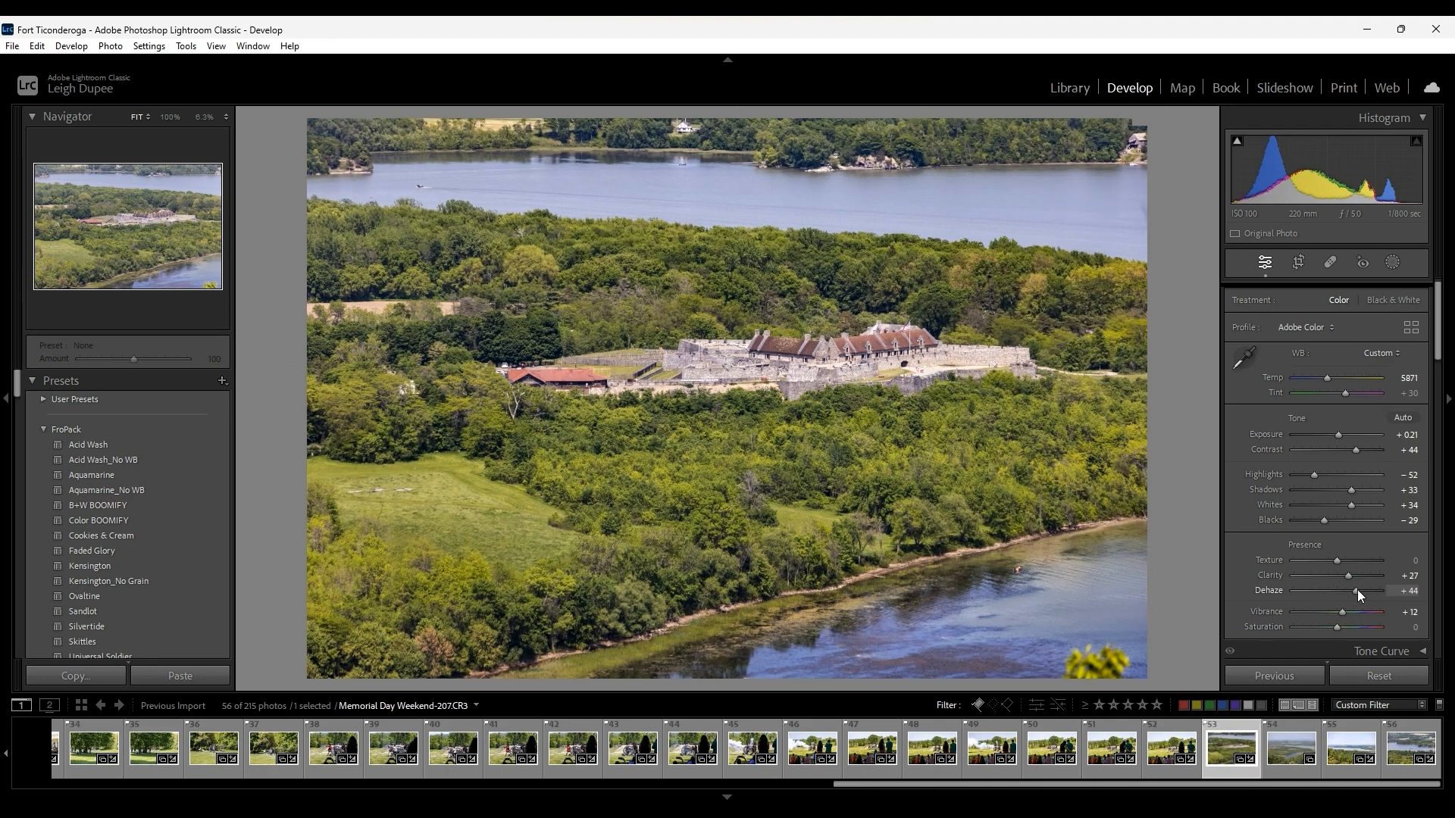
mouse_move(1357, 590)
mouse_down()
mouse_move(1338, 590)
mouse_move(1352, 591)
mouse_up()
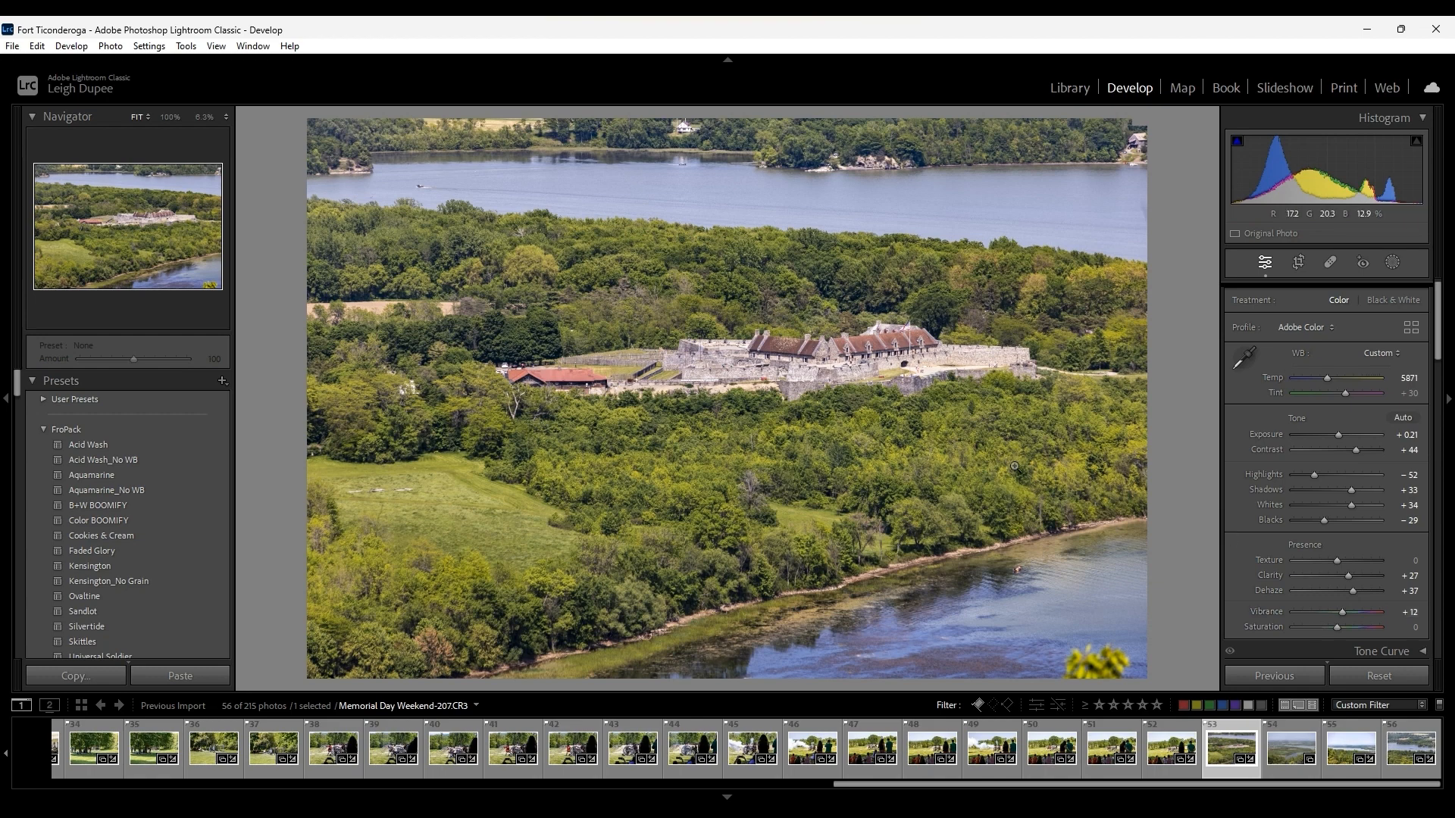
key(5)
Open photo Memorial Day Weekend-002 from the Library grid for developing and set its Contrast to +68.
click(1068, 88)
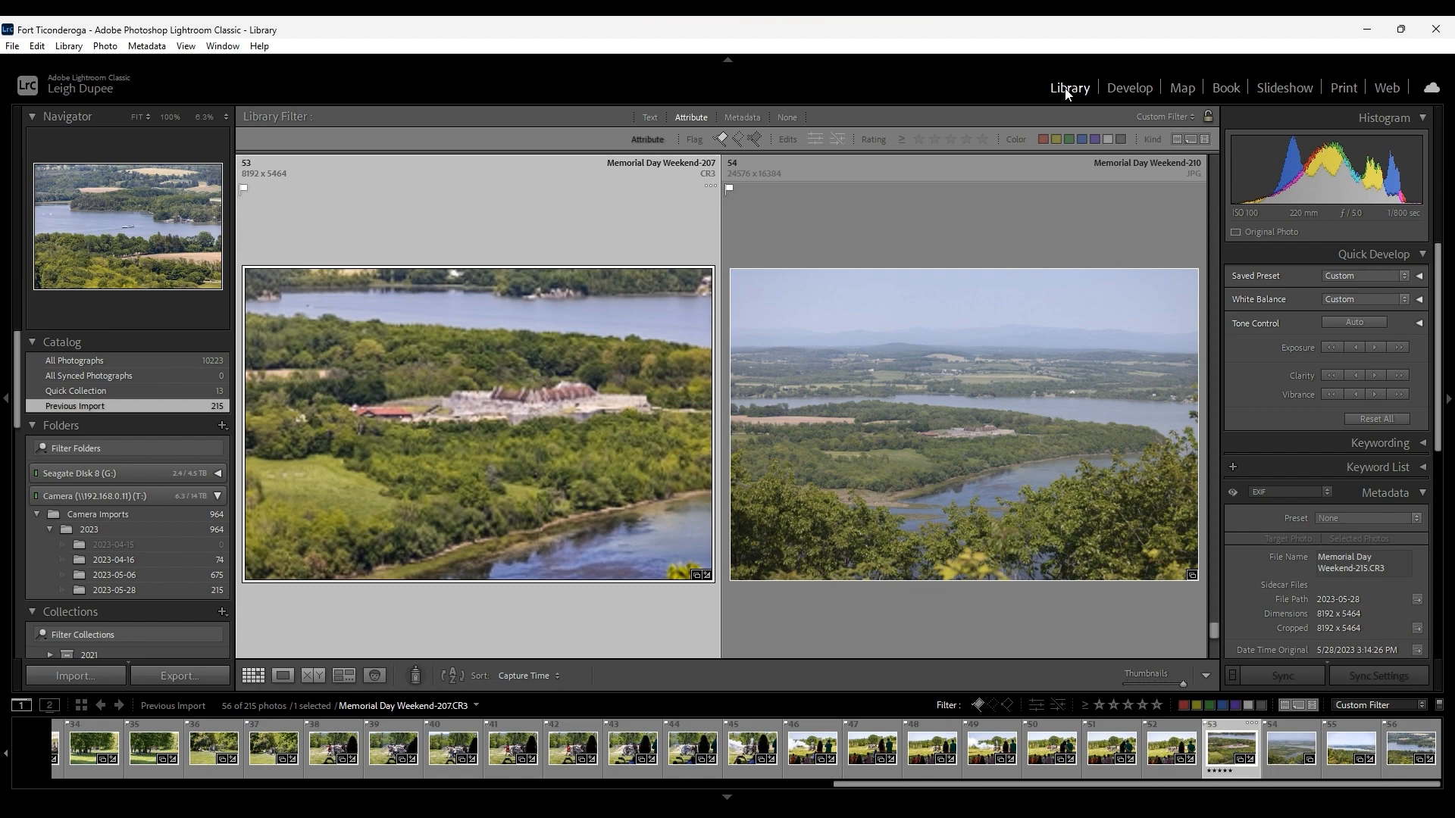
key(g)
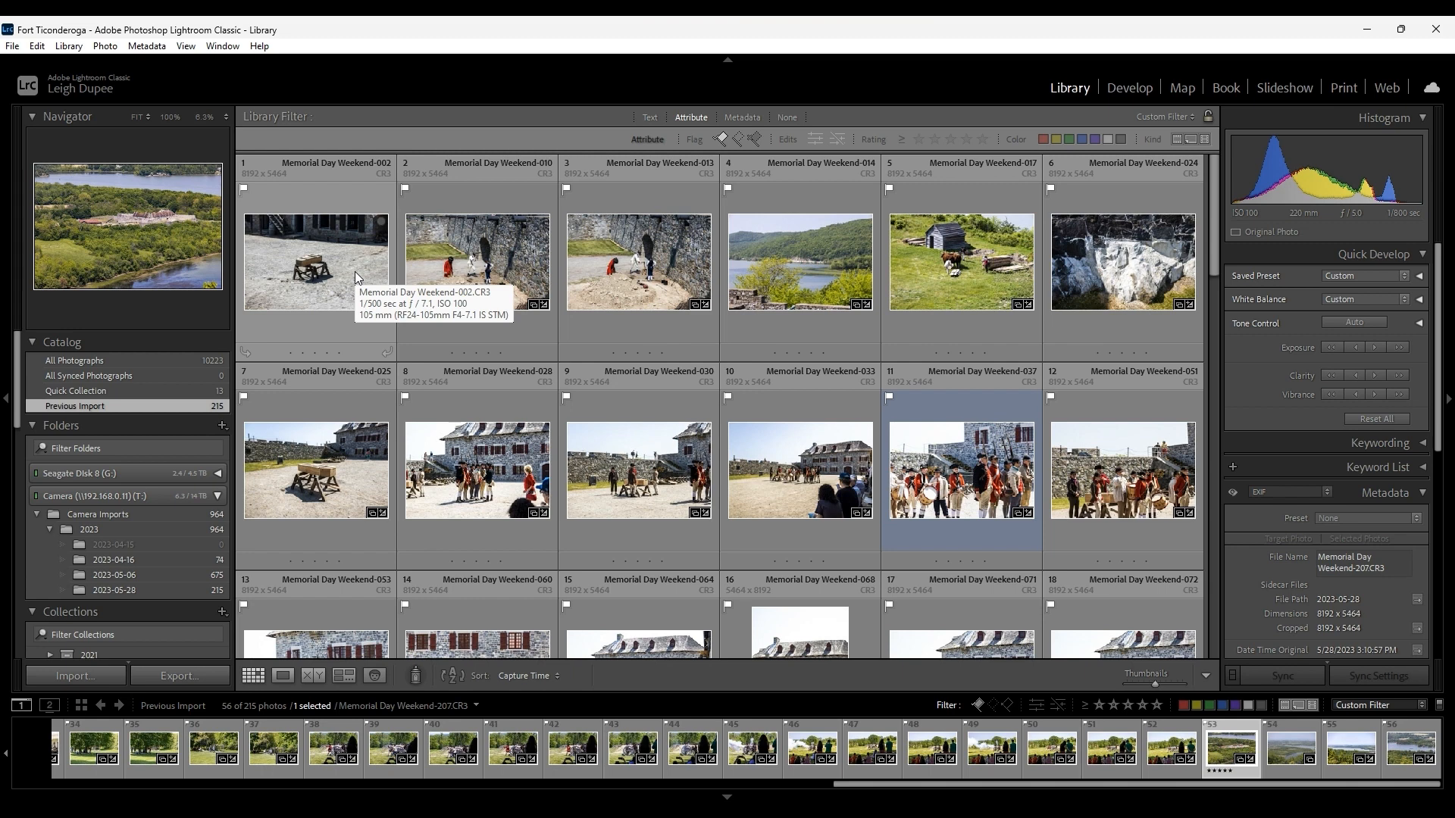
click(355, 271)
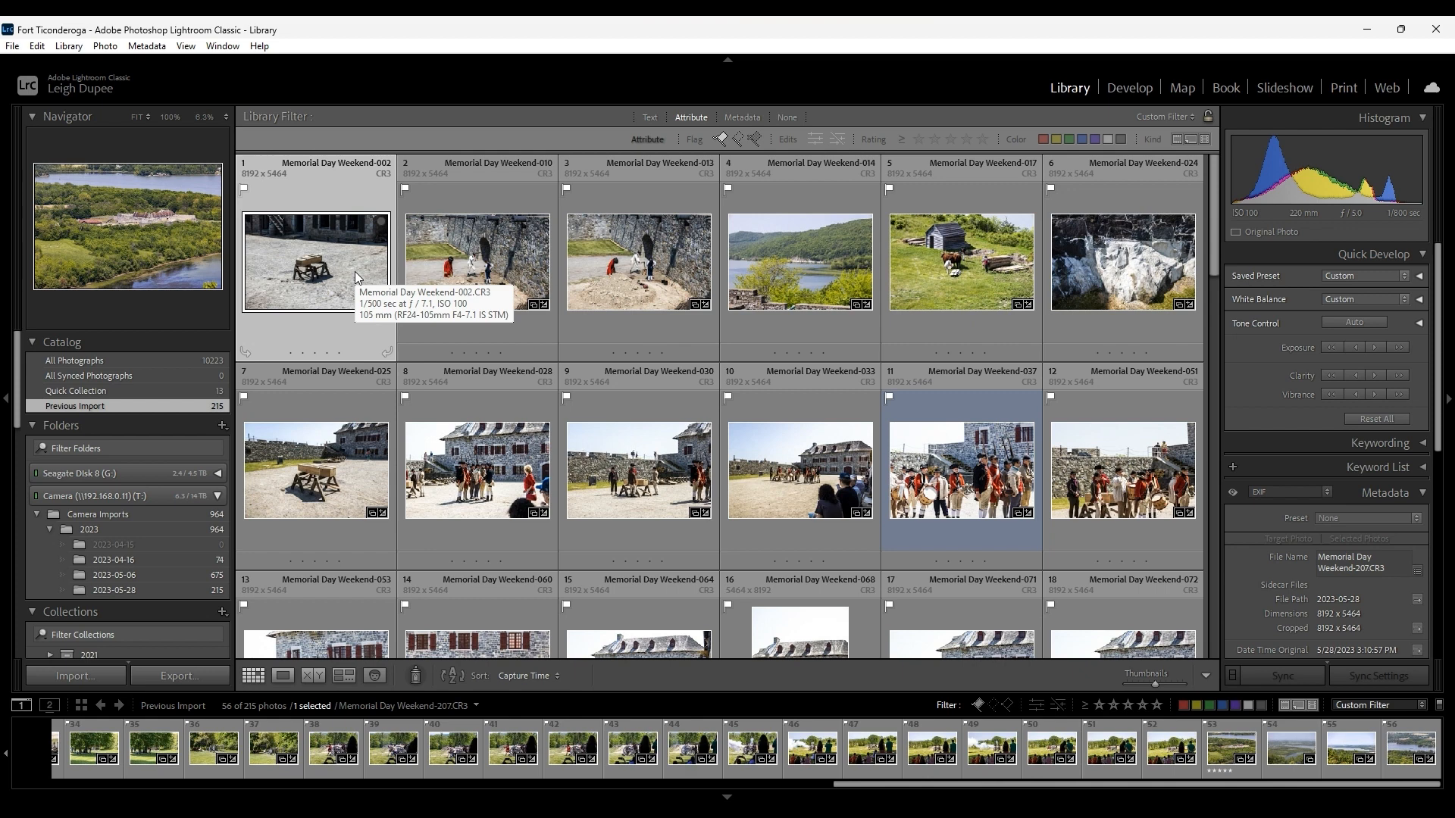
key(d)
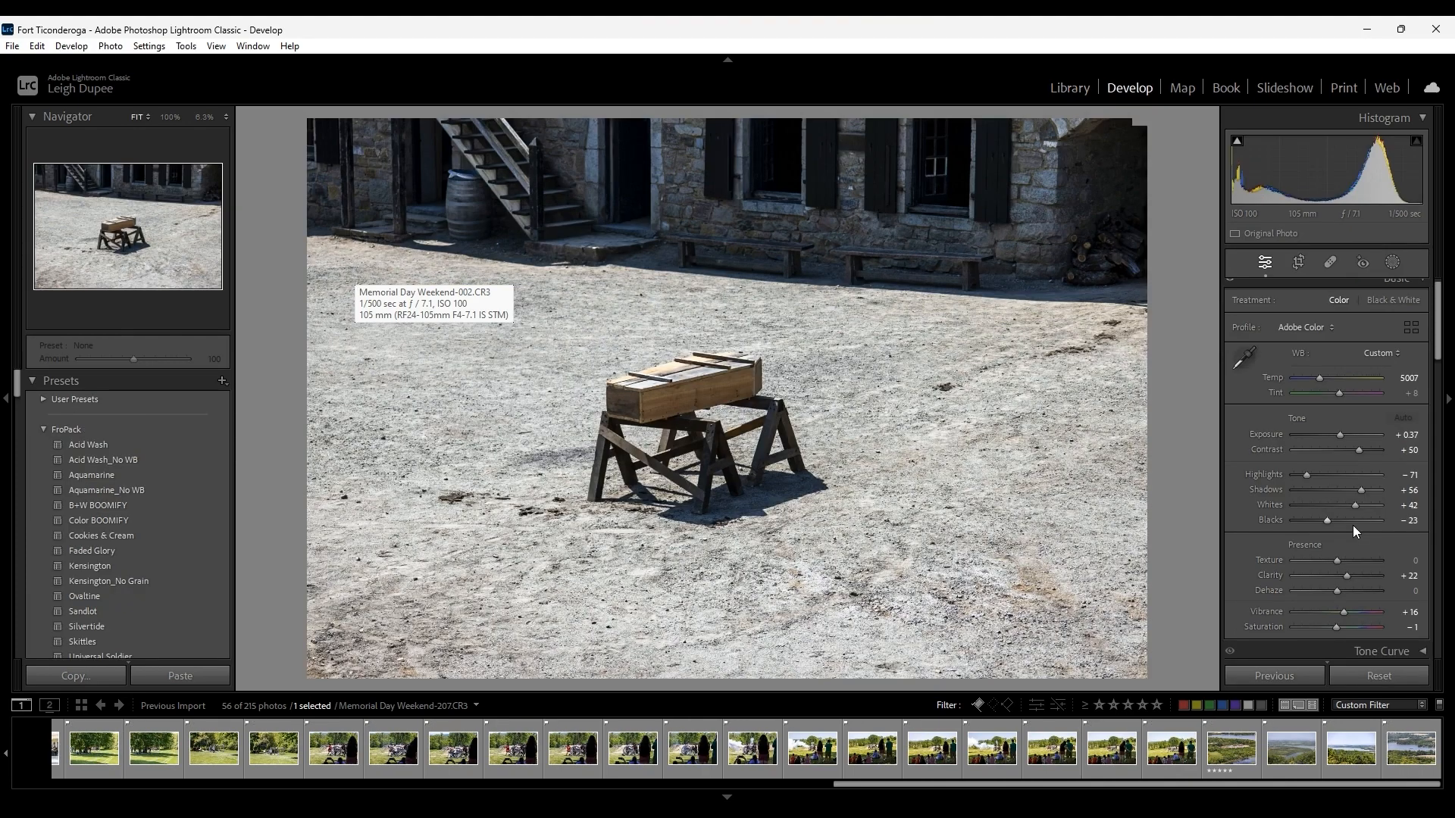
drag(1358, 450, 1367, 450)
double_click(1367, 450)
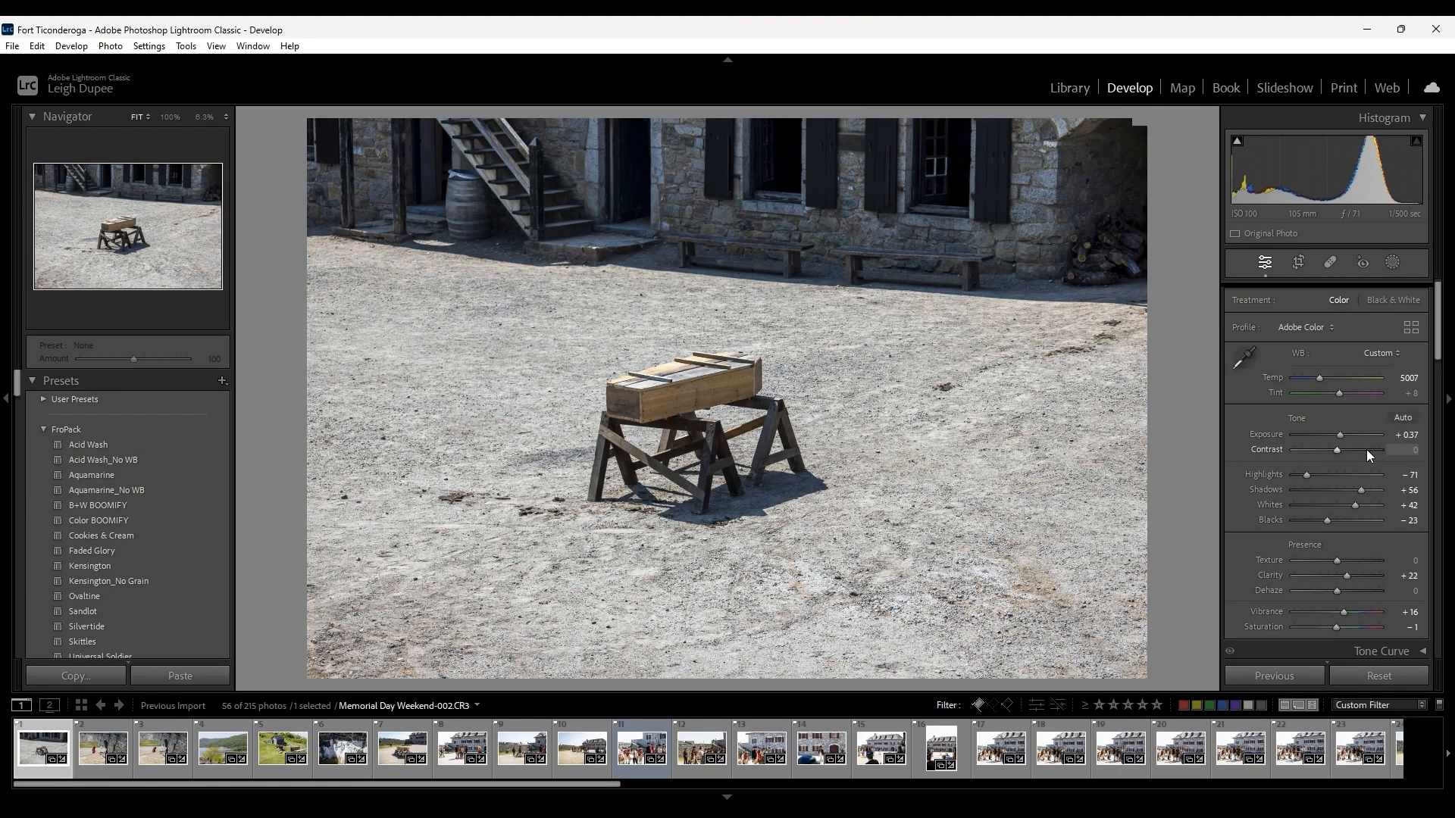
click(1367, 450)
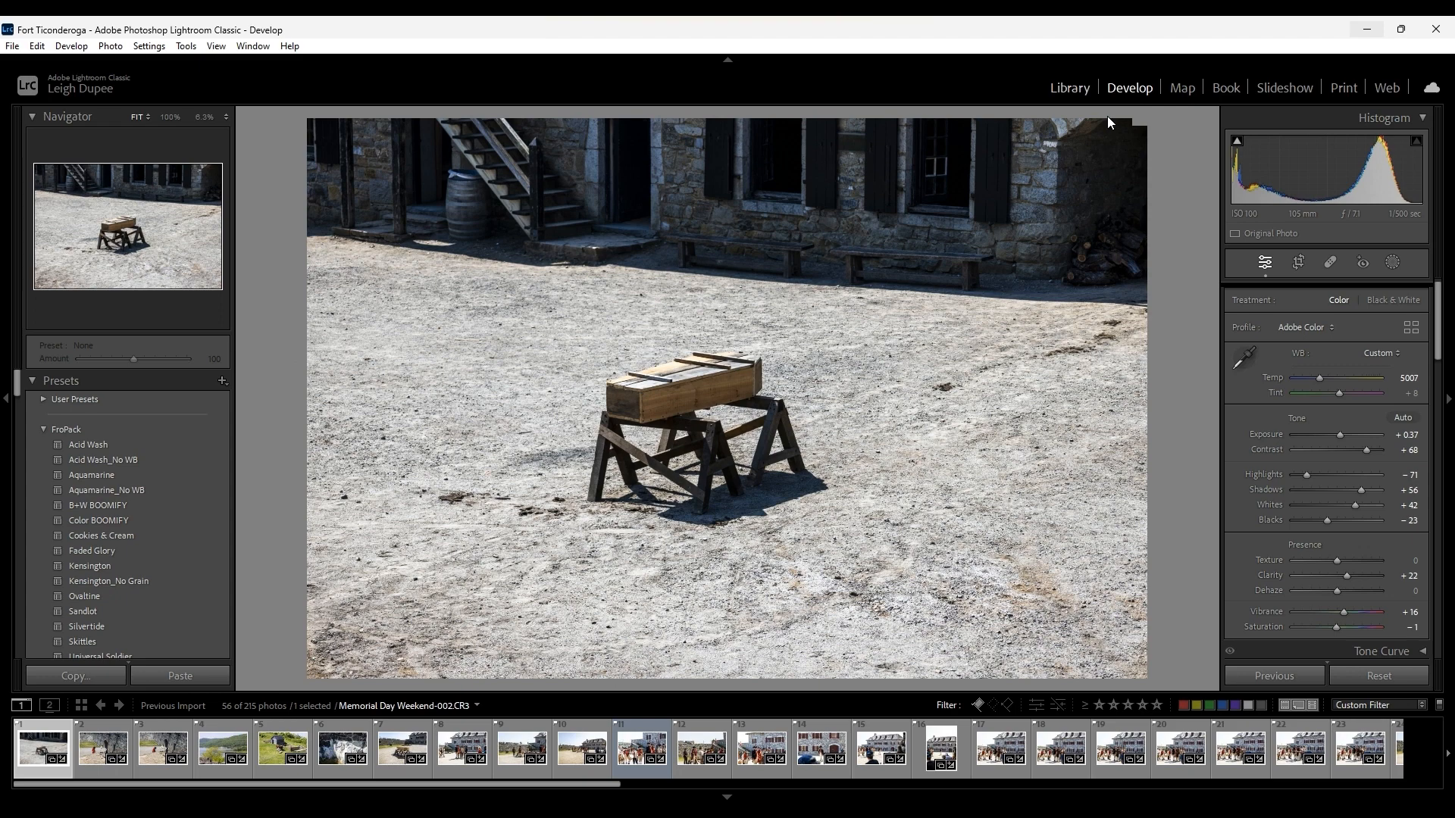
Return to the Library grid and open photo Memorial Day Weekend-037 for developing.
click(1076, 93)
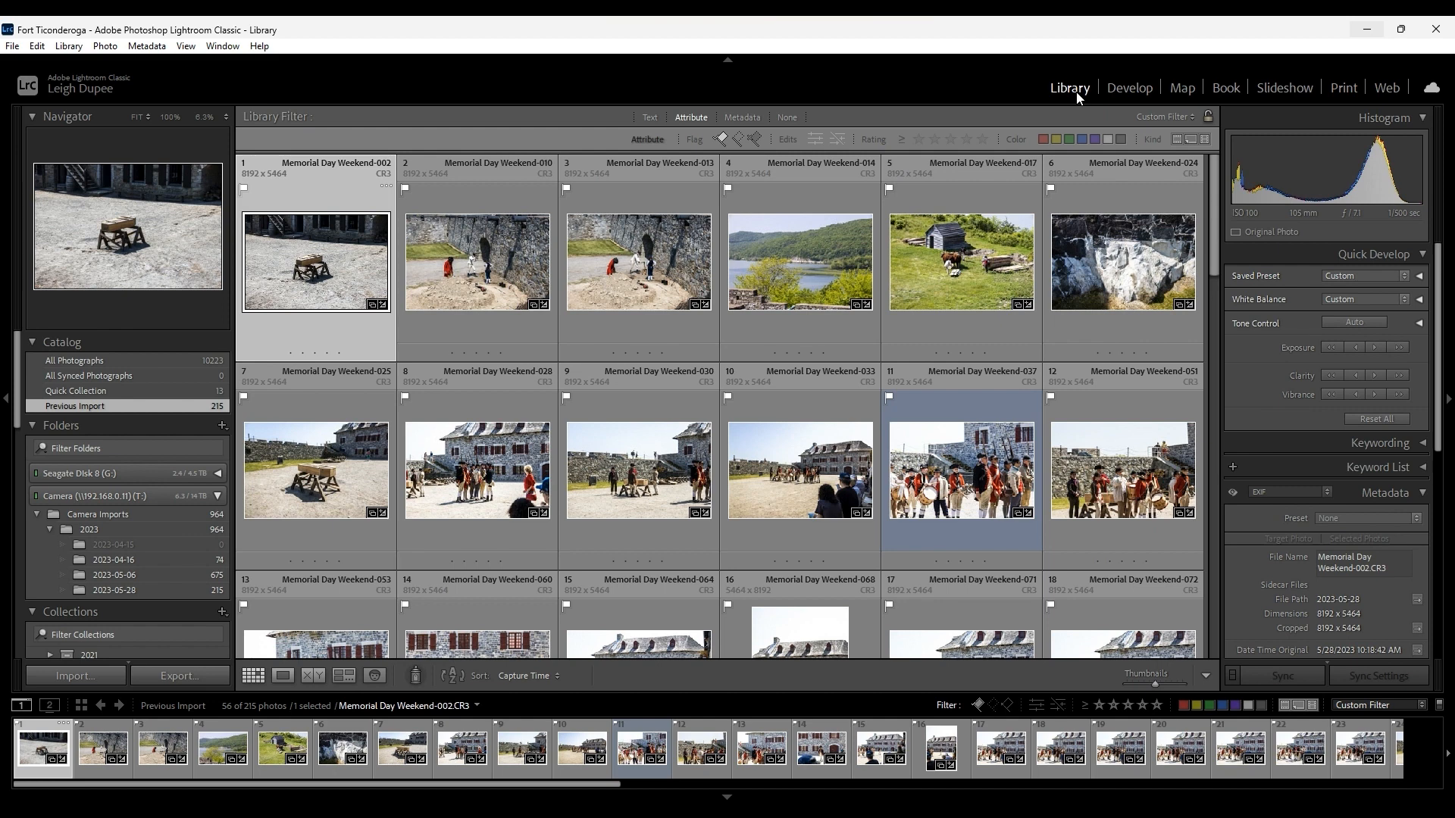
click(493, 463)
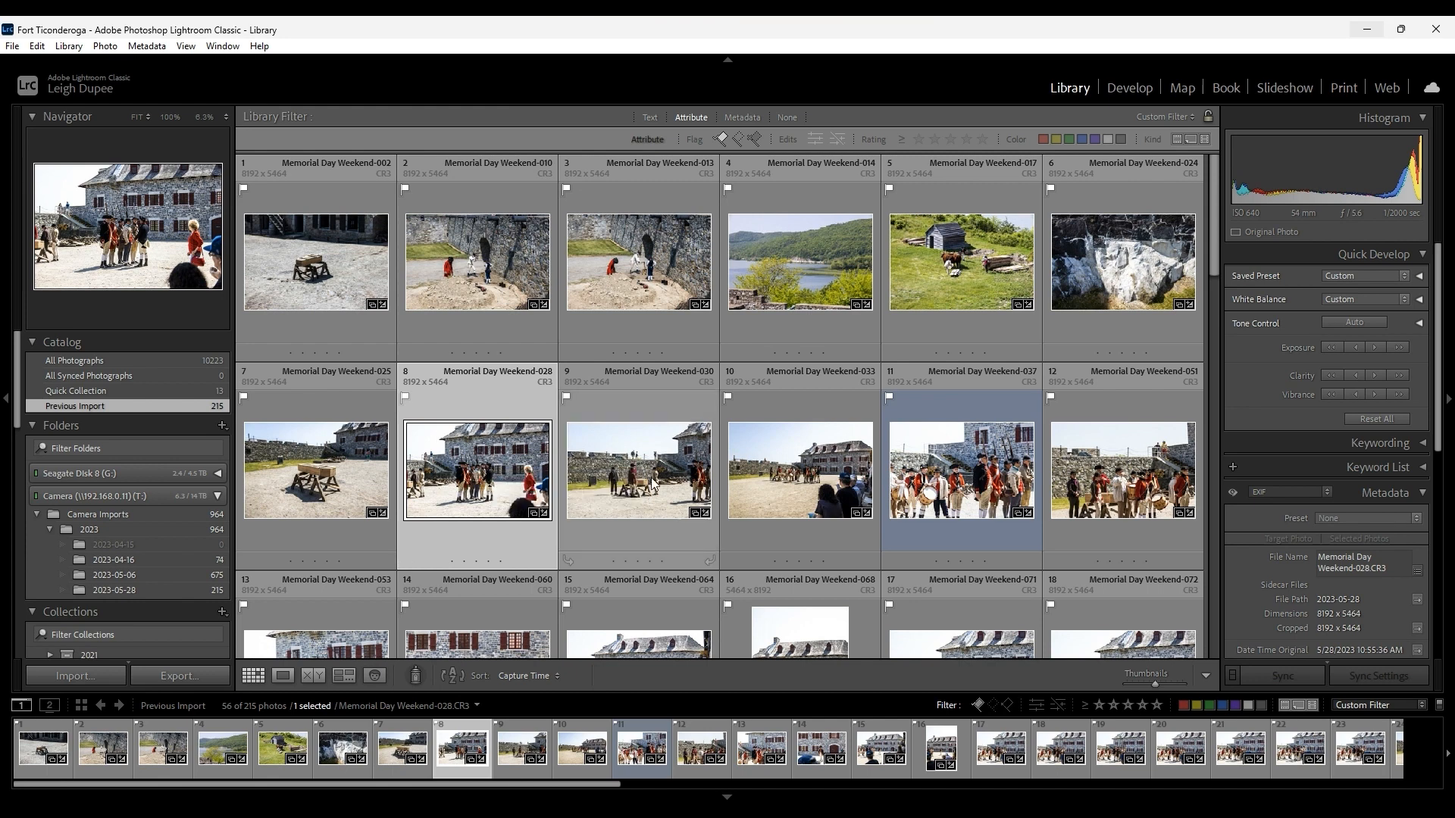
click(961, 472)
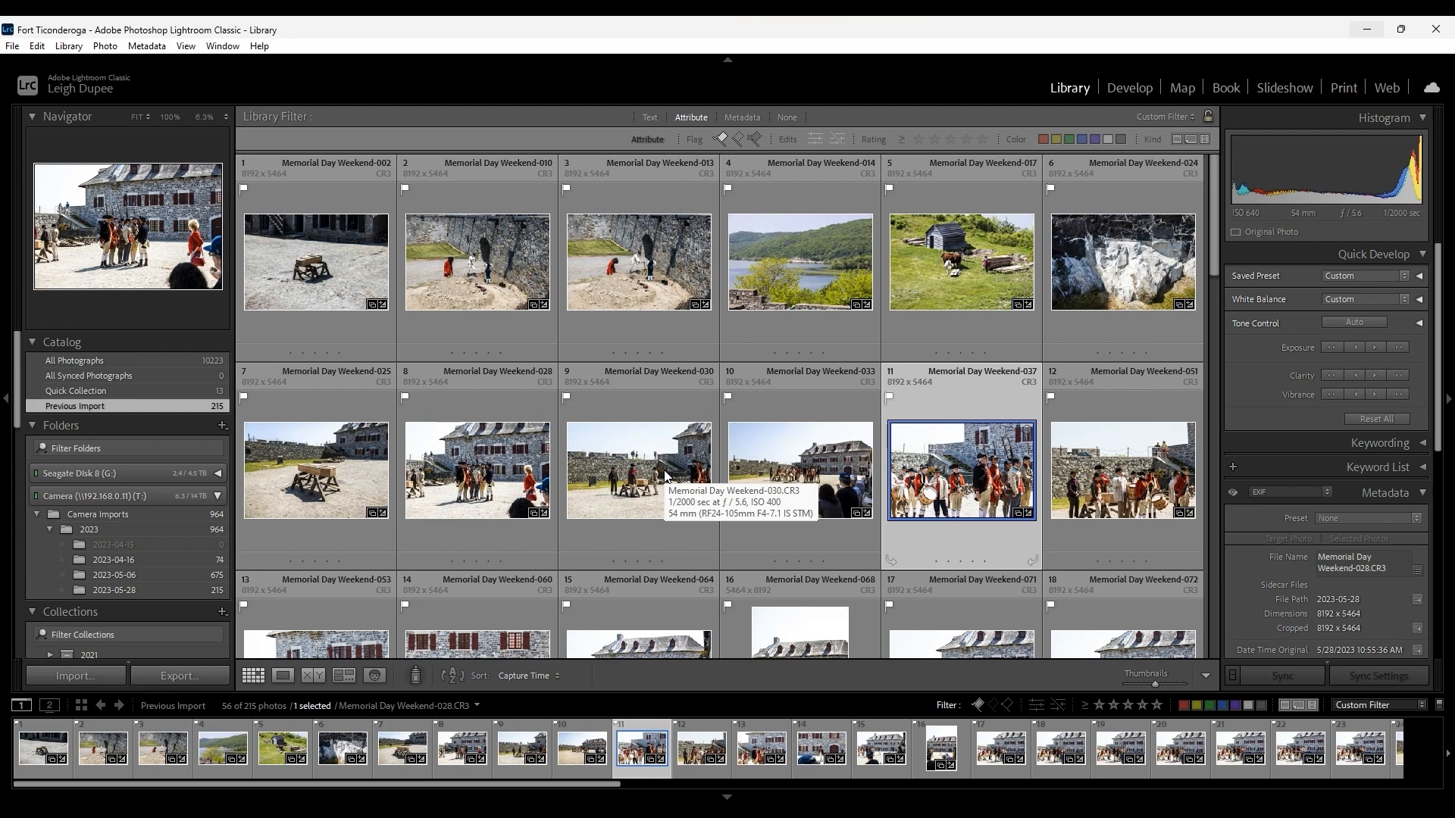
double_click(906, 482)
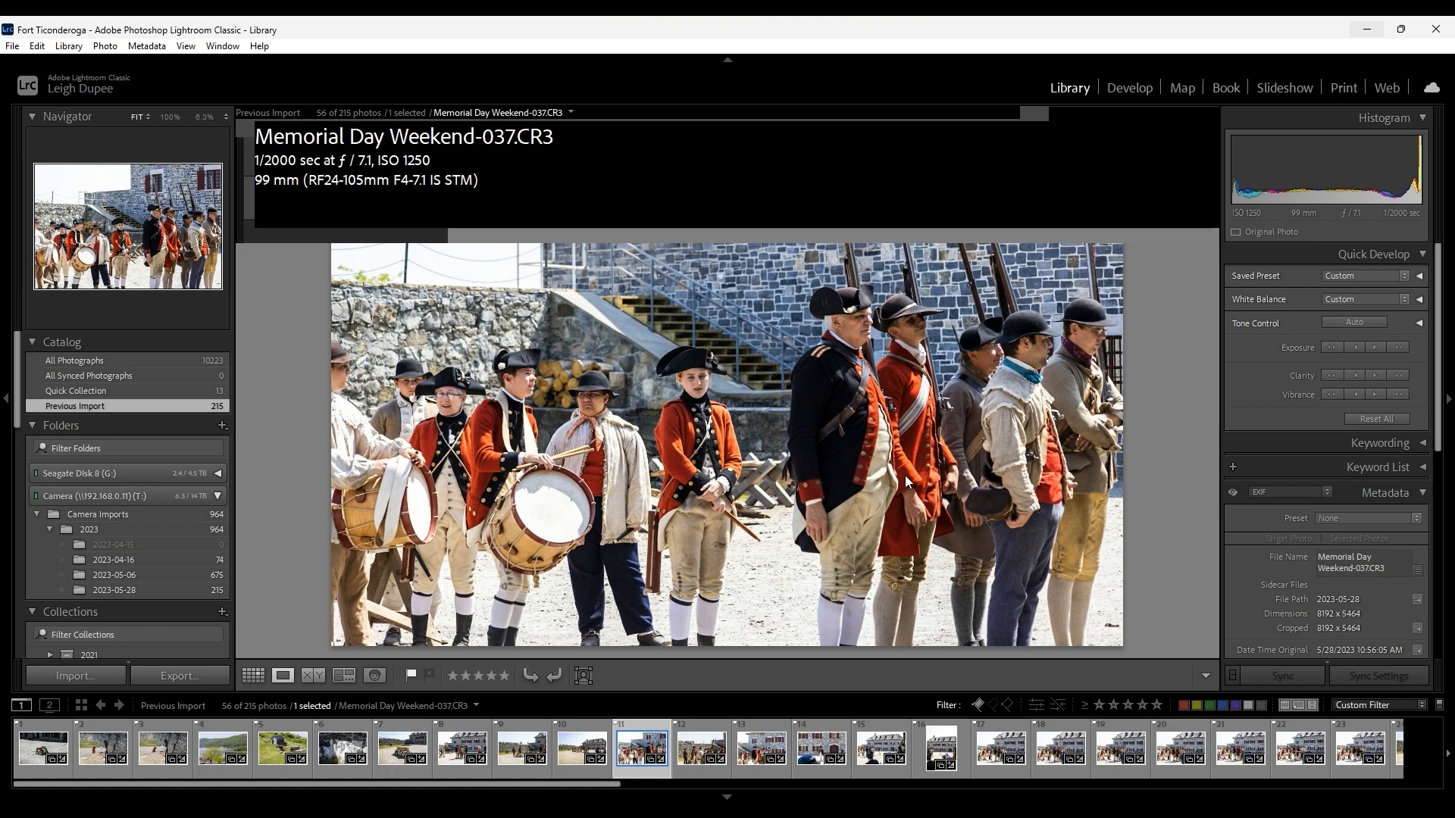
key(d)
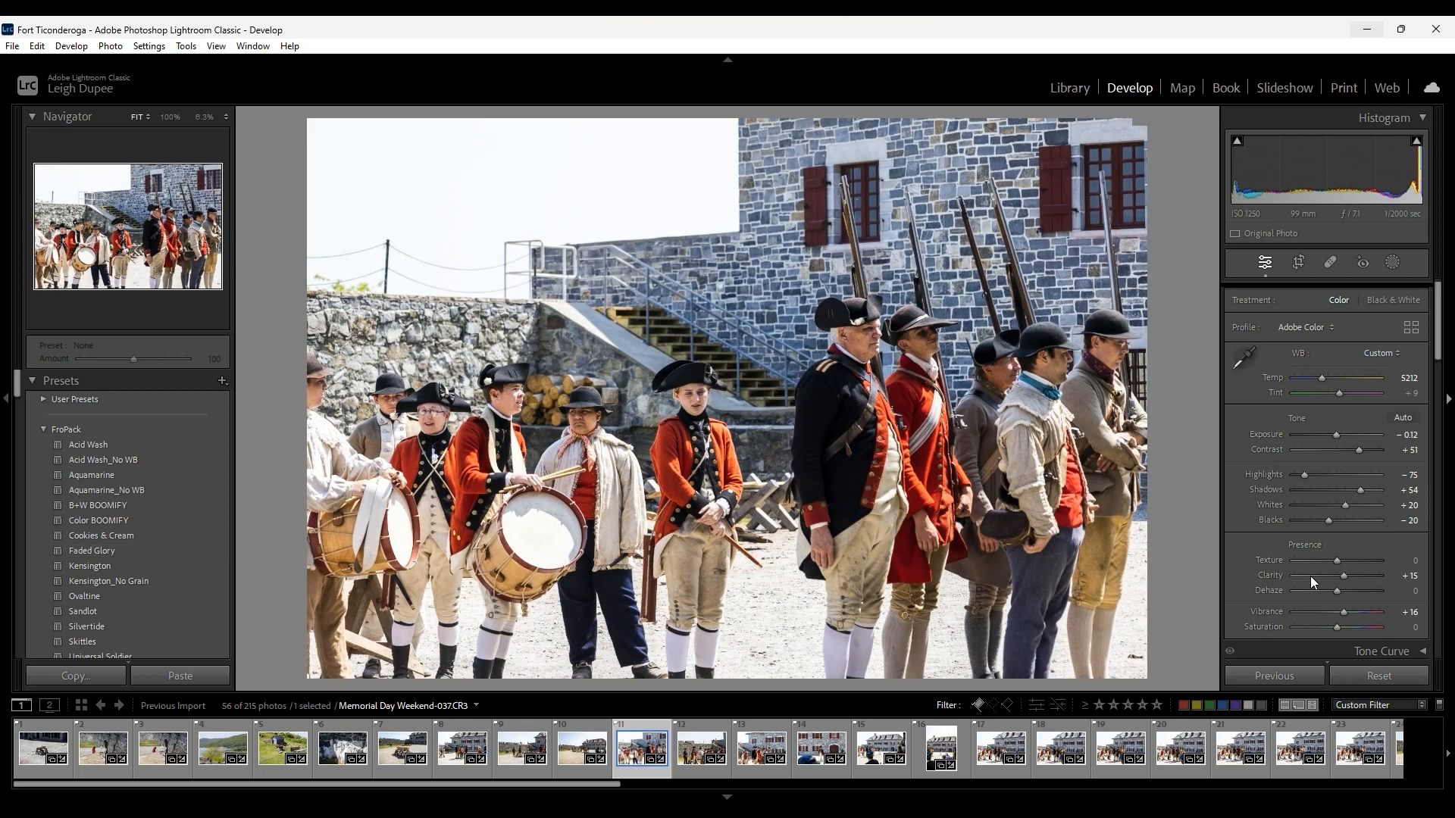
Examine the develop settings of photo Memorial Day Weekend-037 down to its Lens Corrections.
click(1444, 354)
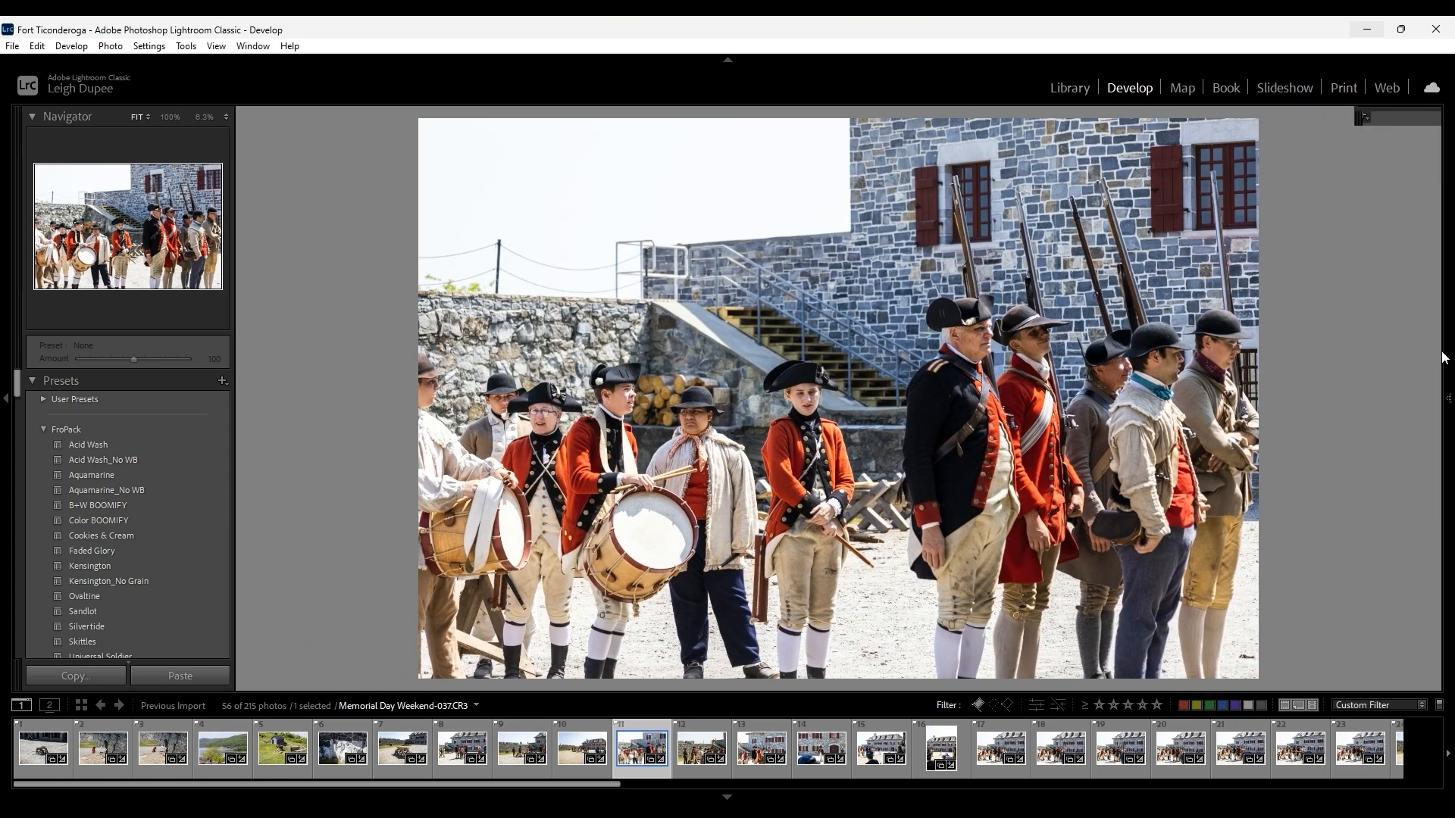
click(1449, 402)
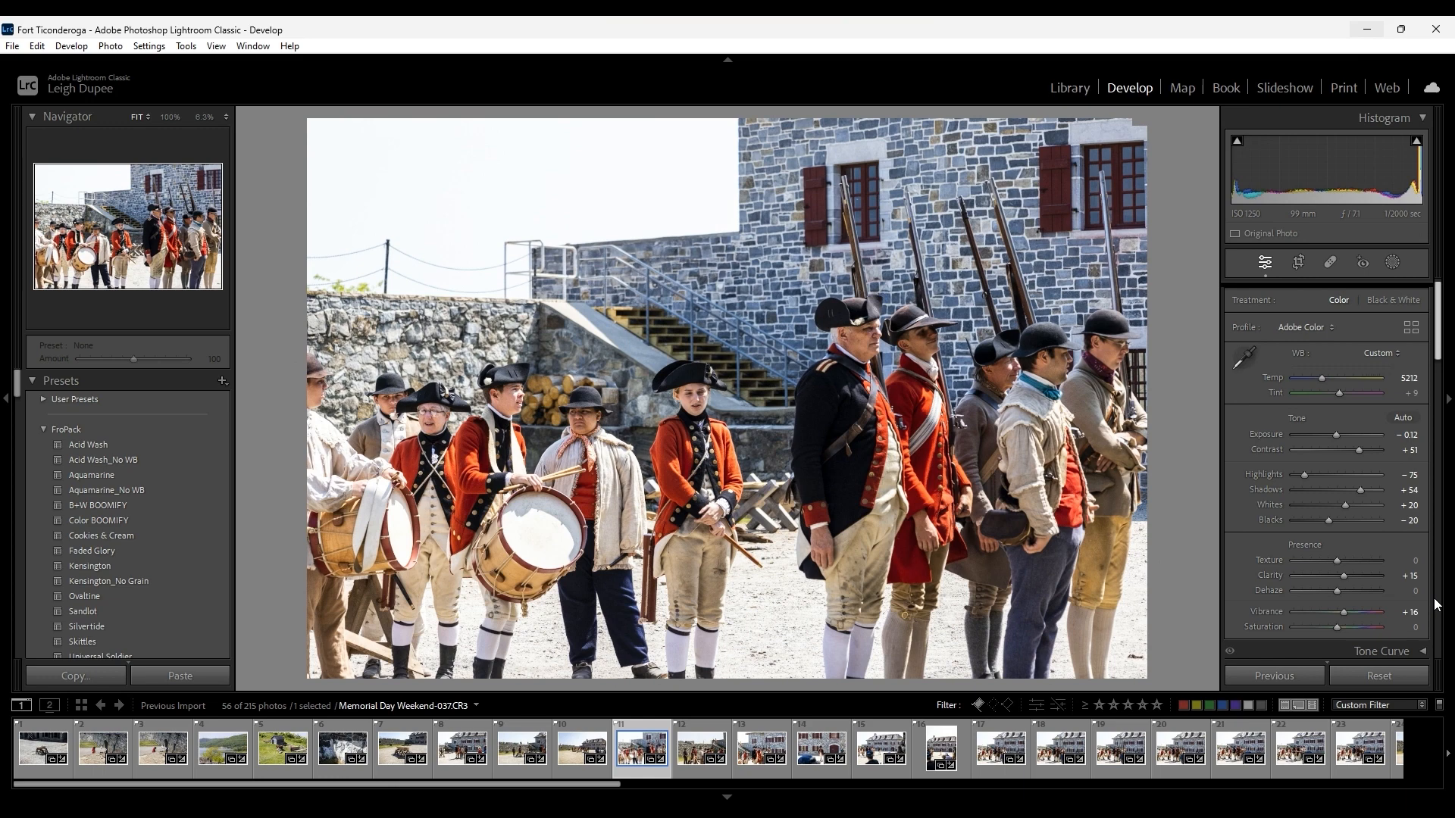
scroll(1438, 604, down, 5)
scroll(1442, 606, down, 5)
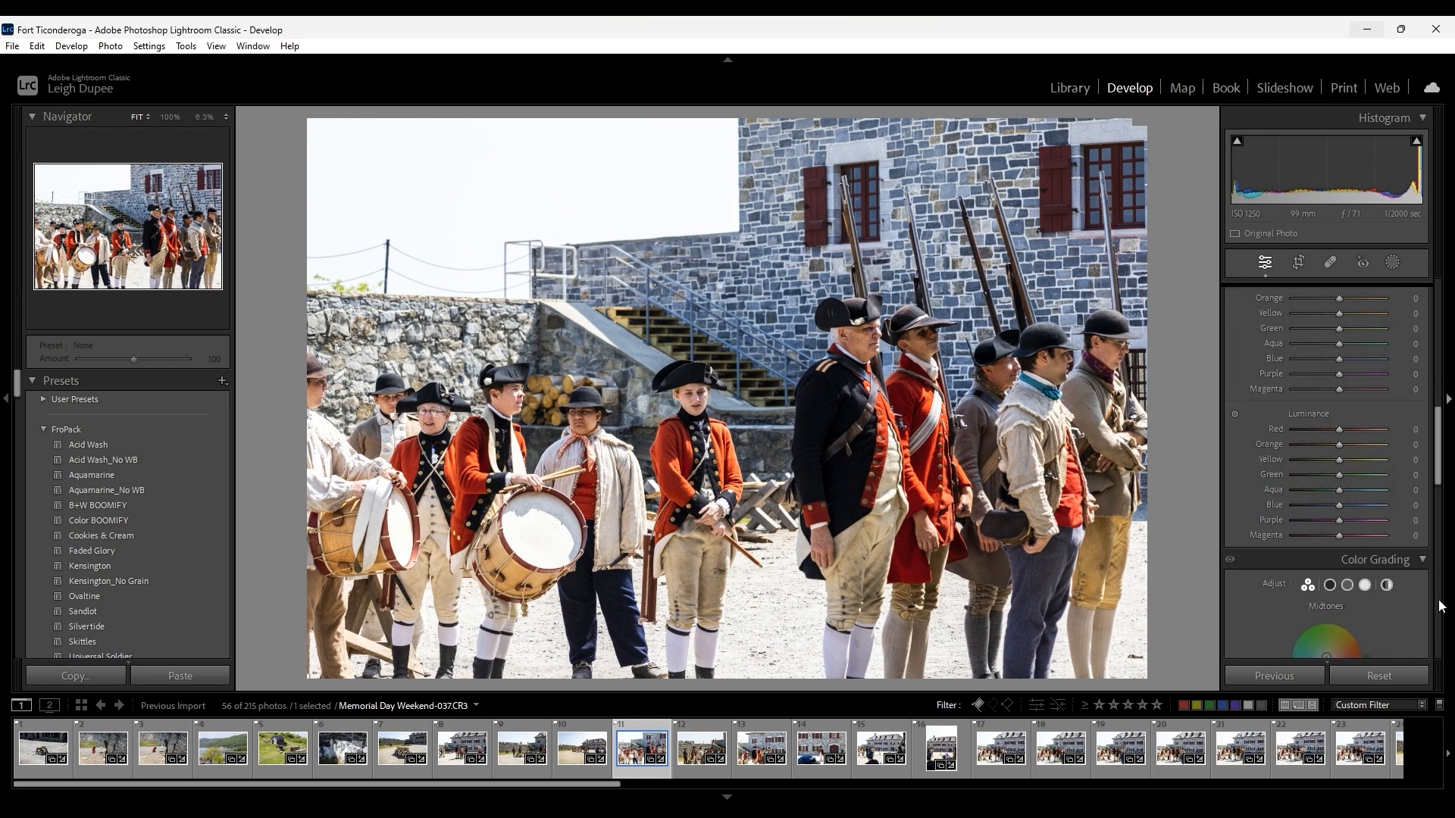
click(1445, 551)
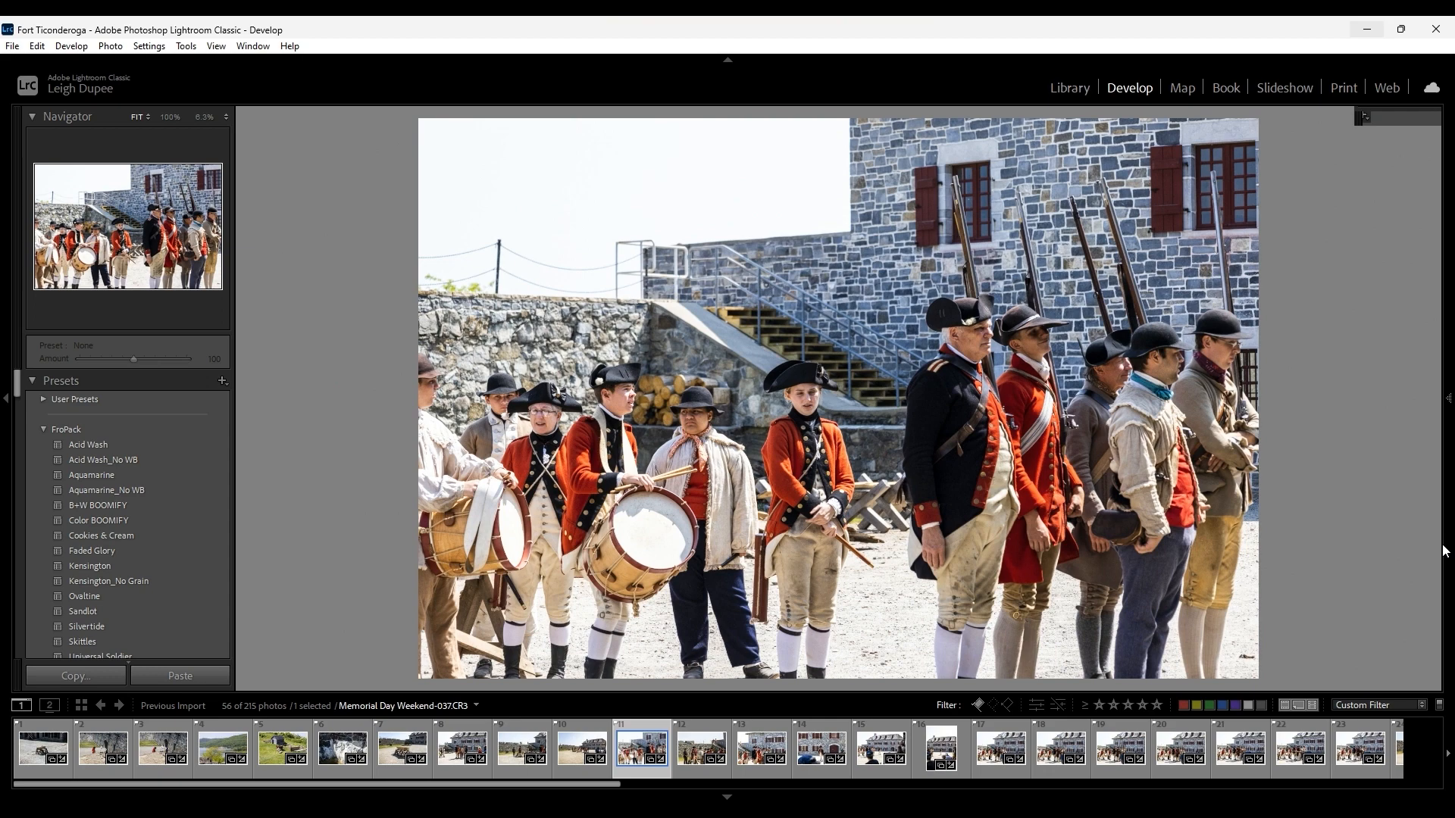
click(1445, 551)
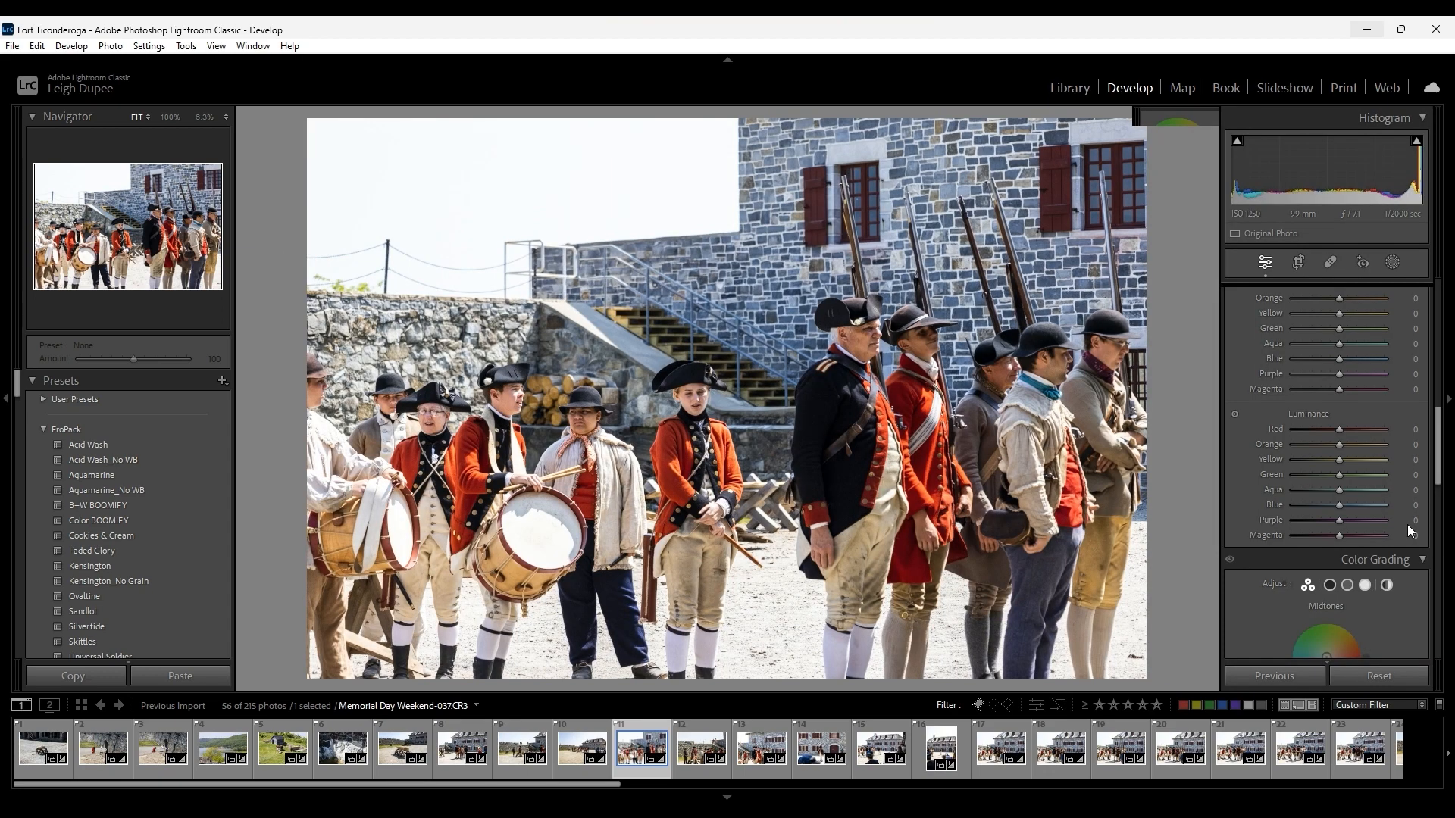
scroll(1407, 524, down, 10)
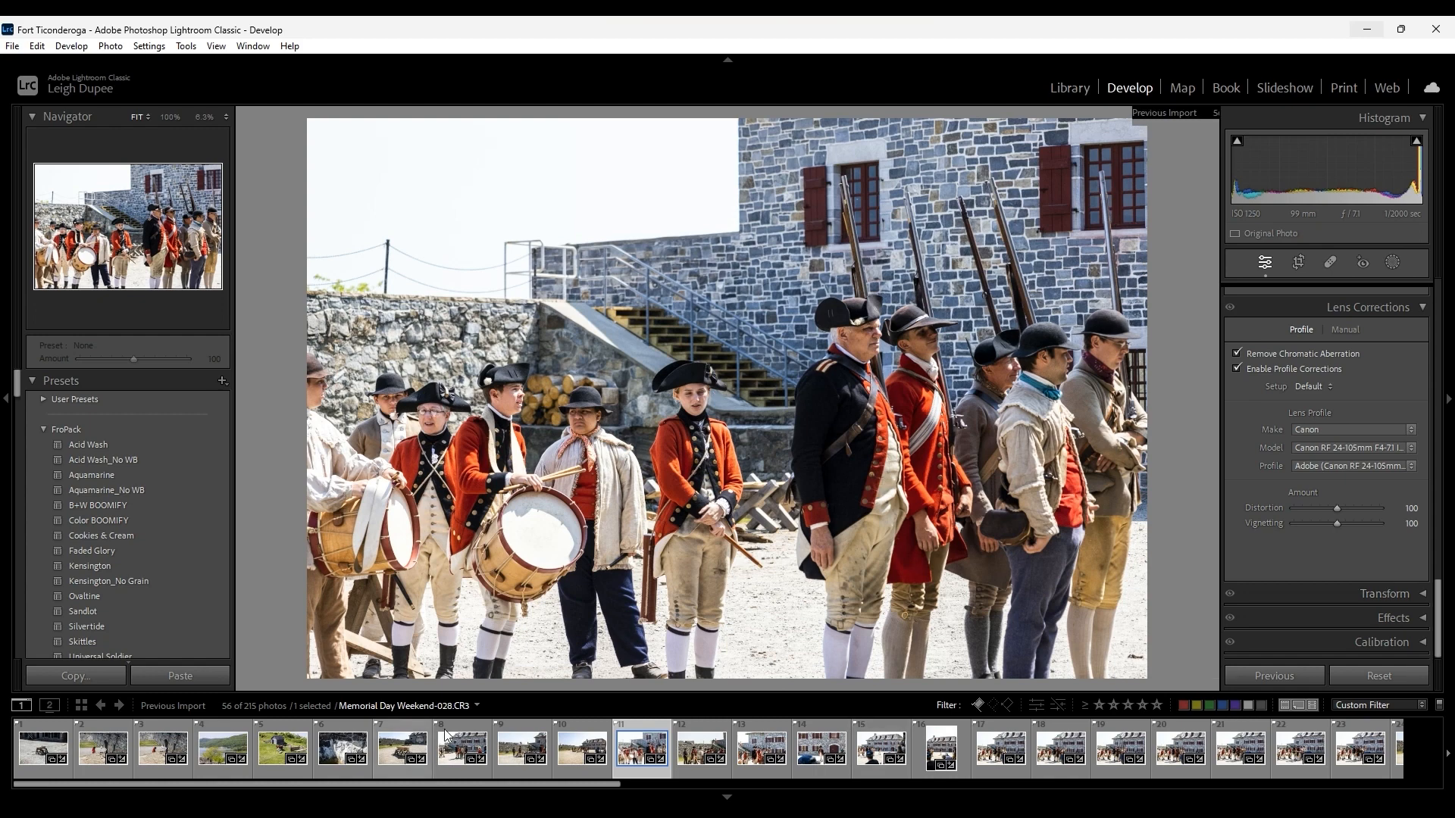
Select photo Memorial Day Weekend-024 for developing, set its Dehaze to +21 and check the rock's detail up close.
click(334, 751)
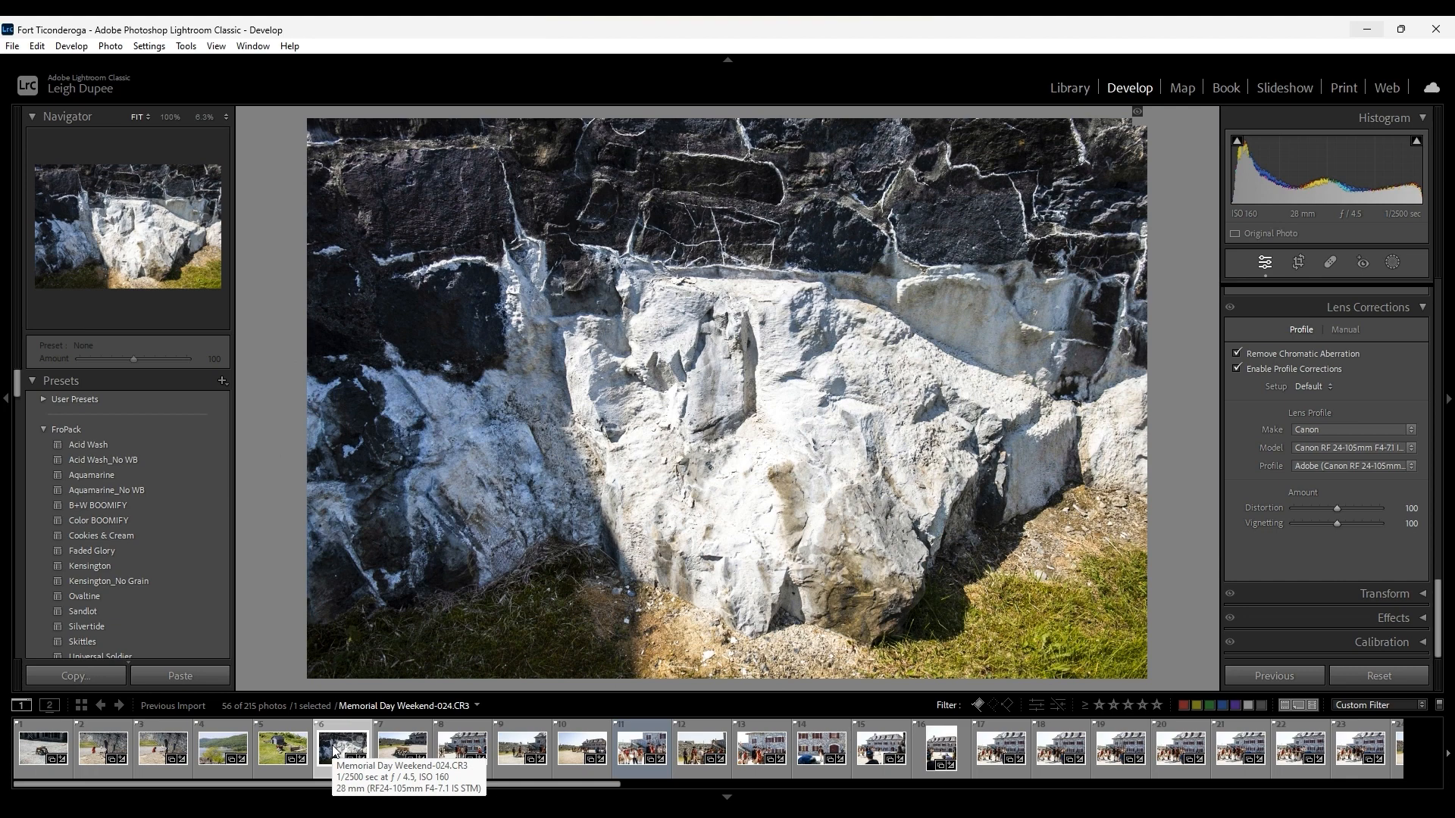
scroll(1372, 342, up, 10)
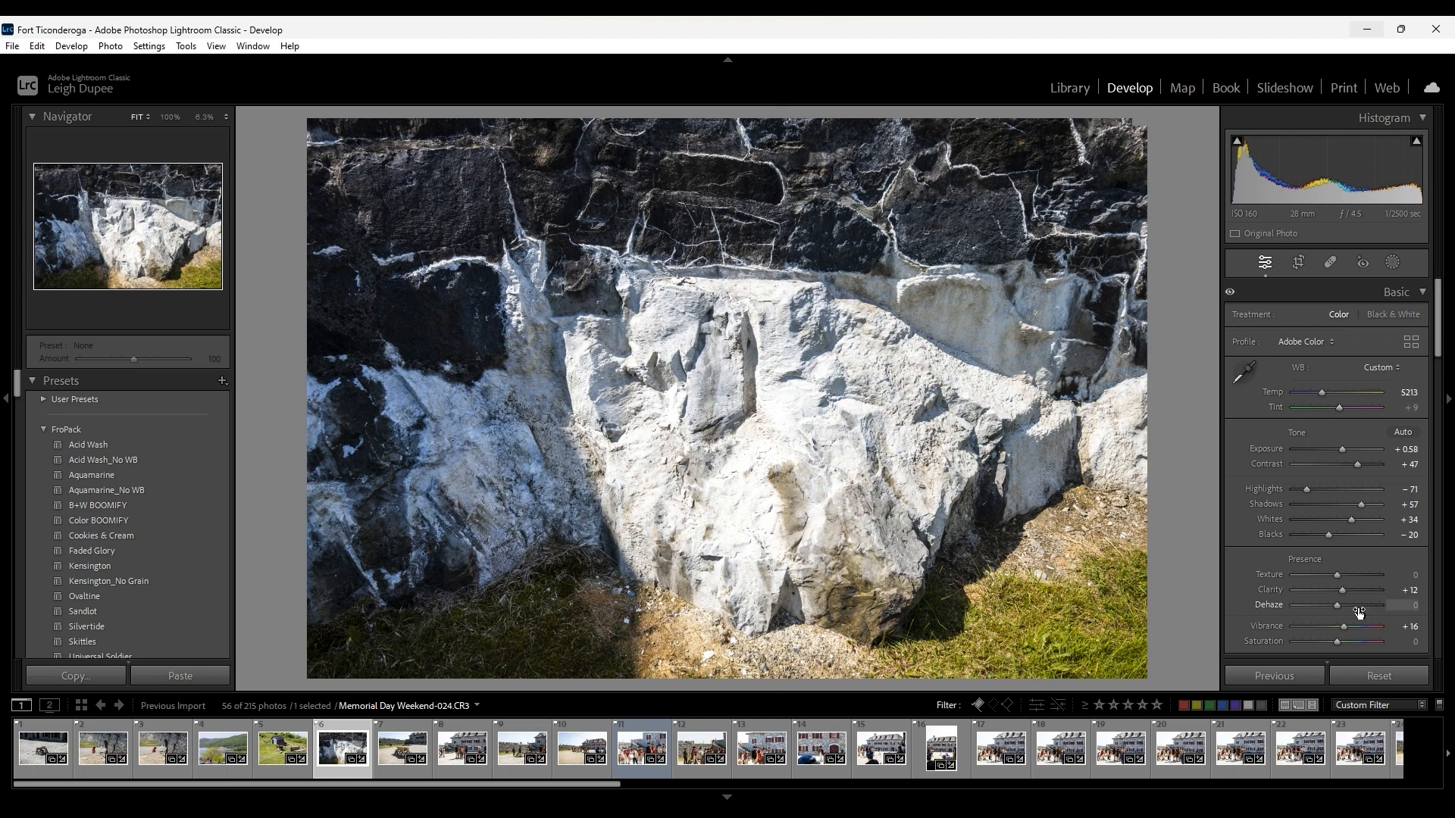
drag(1338, 606, 1347, 604)
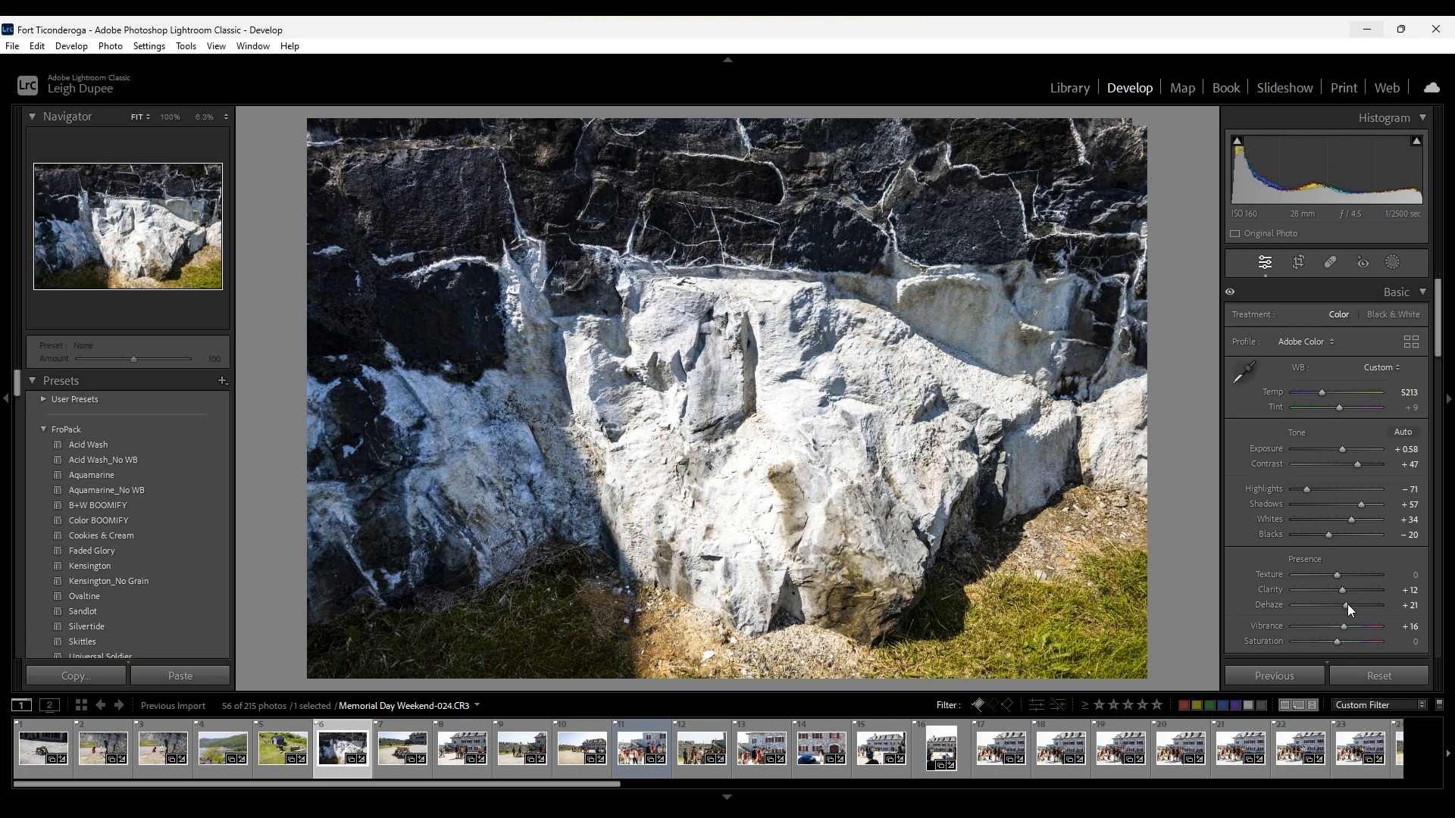
click(837, 485)
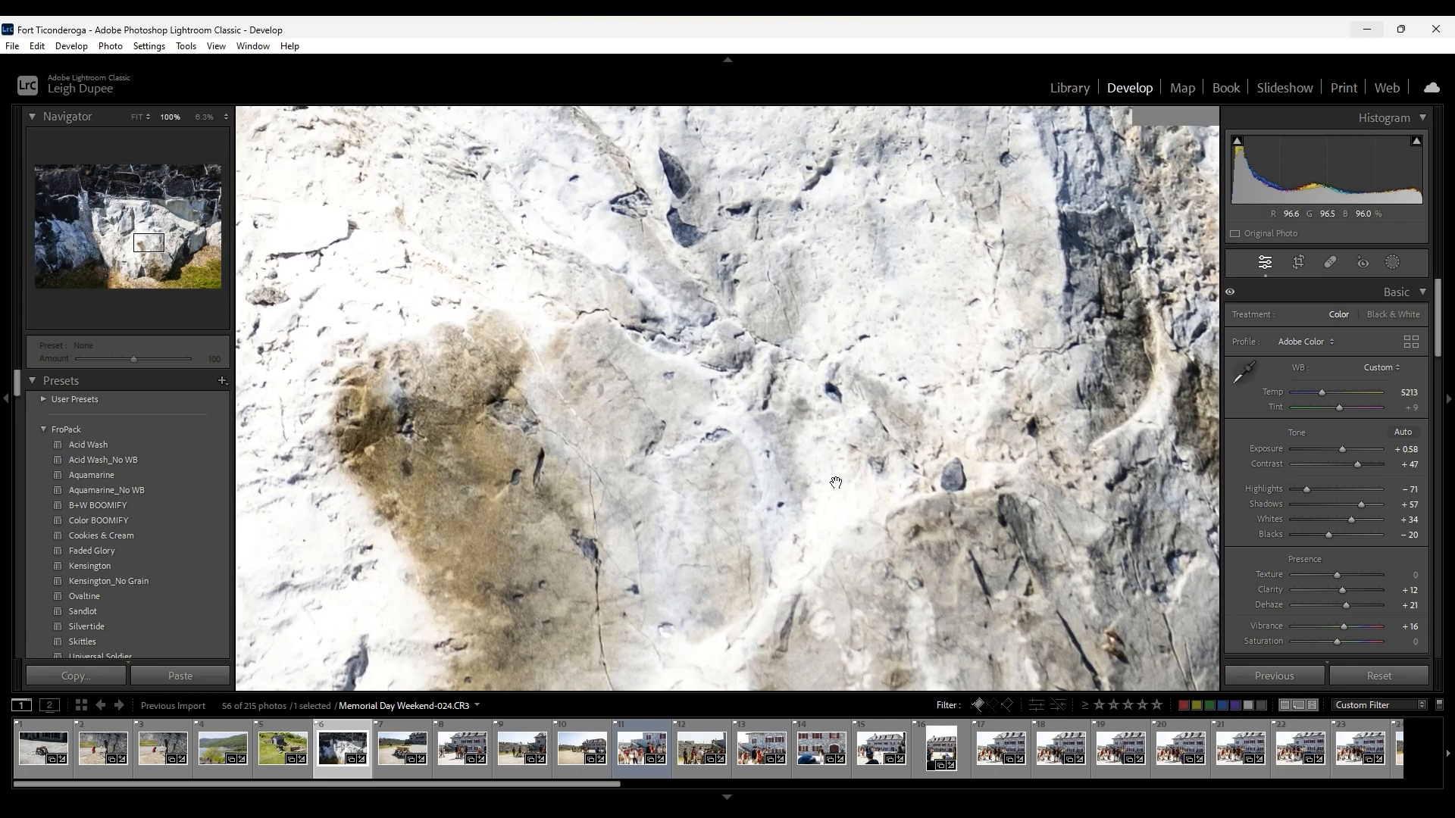
click(819, 432)
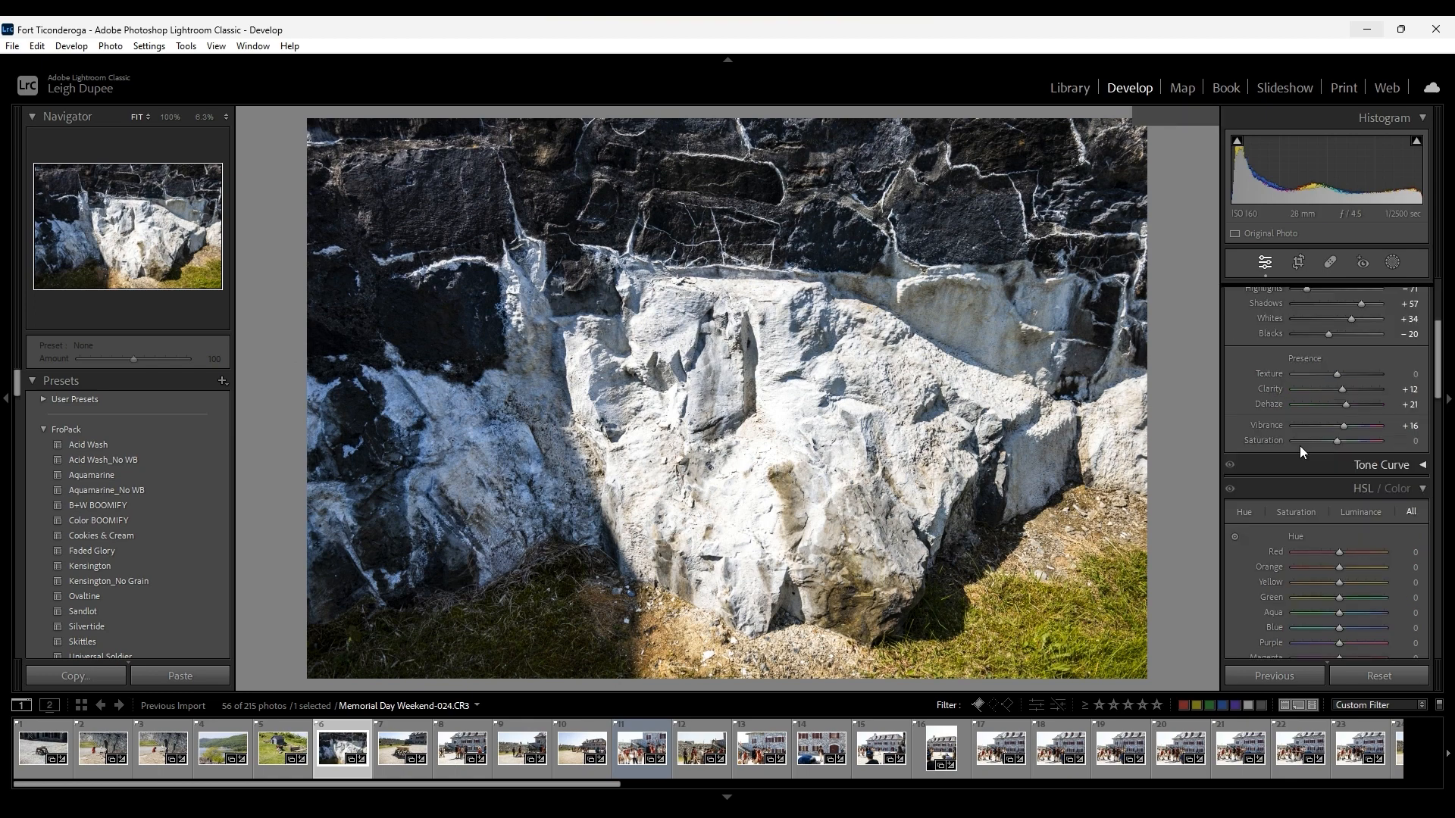
Collapse the HSL/Color and Color Grading sections of the develop settings and return to the Basic adjustments.
scroll(1301, 449, down, 3)
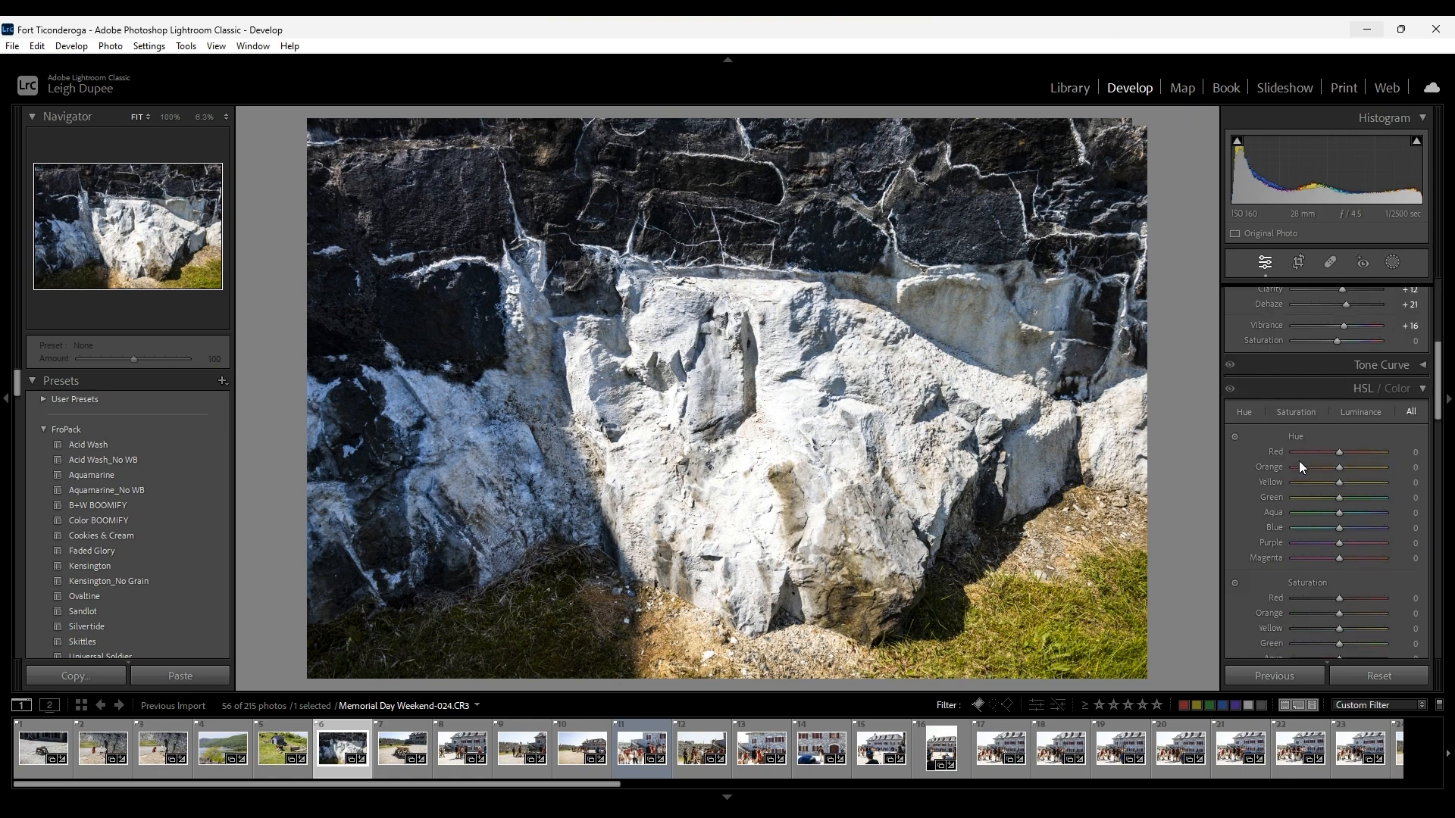
click(1423, 389)
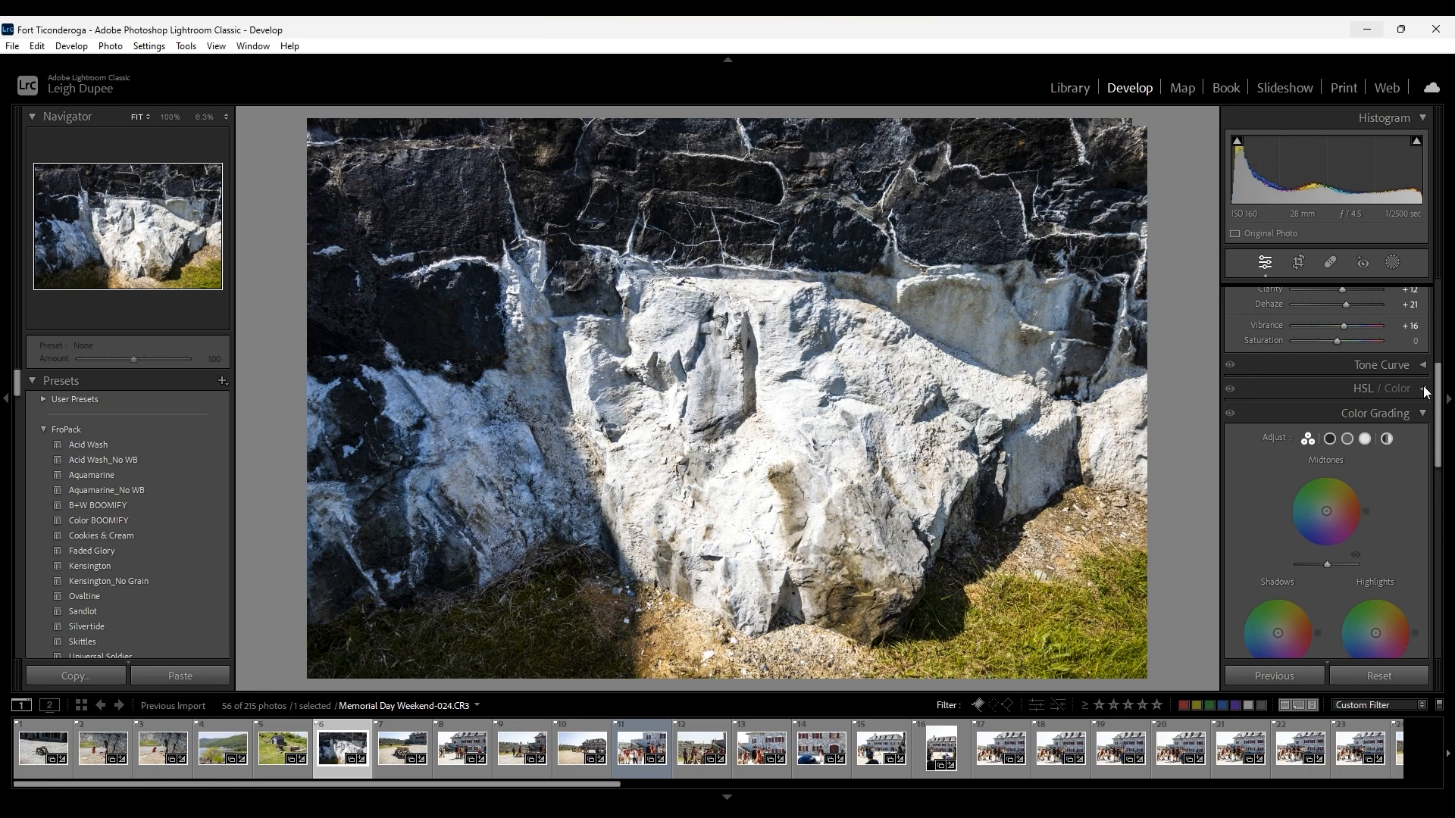
click(1414, 414)
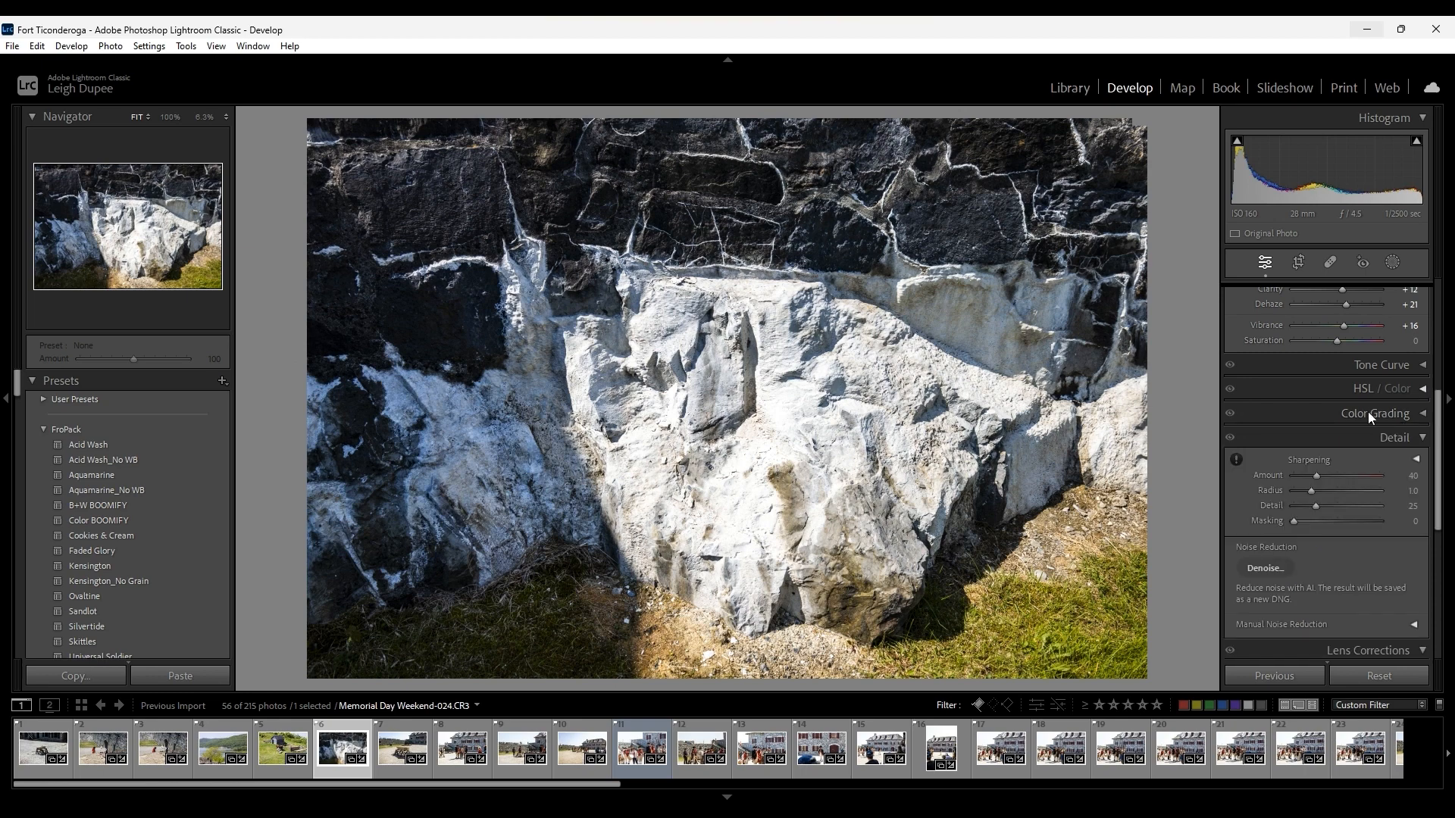
scroll(1352, 400, up, 9)
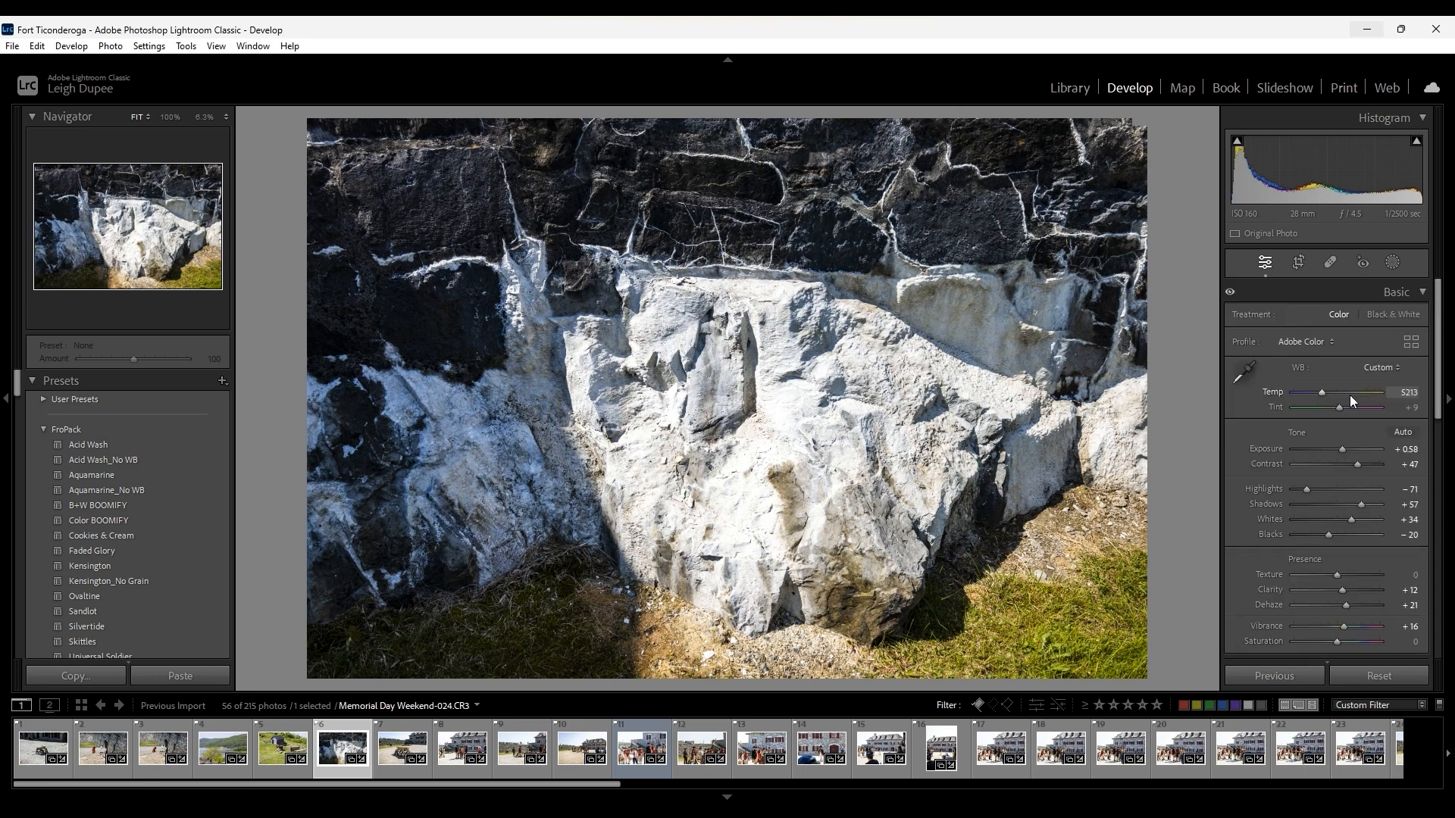